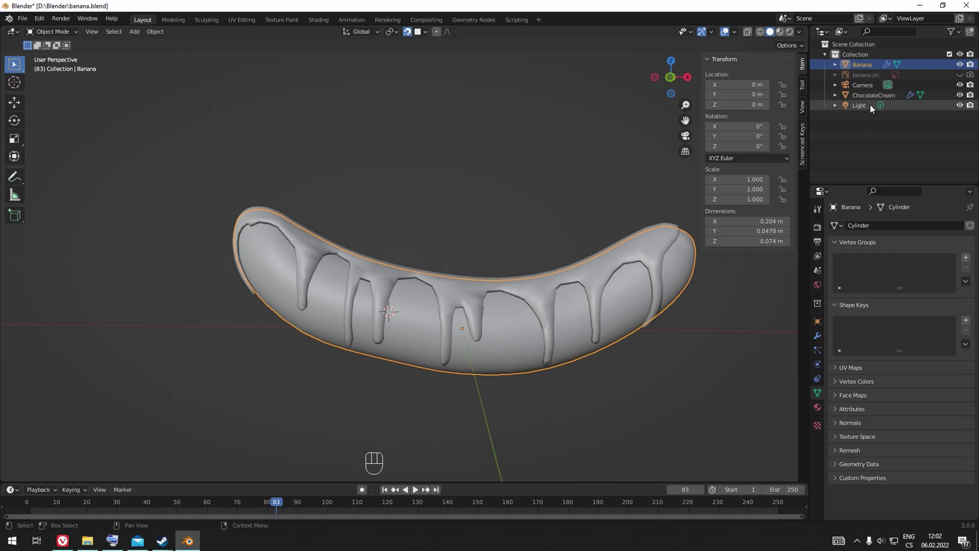
# Step: Apply the Subdivision modifier on the Banana object
pyautogui.click(818, 335)
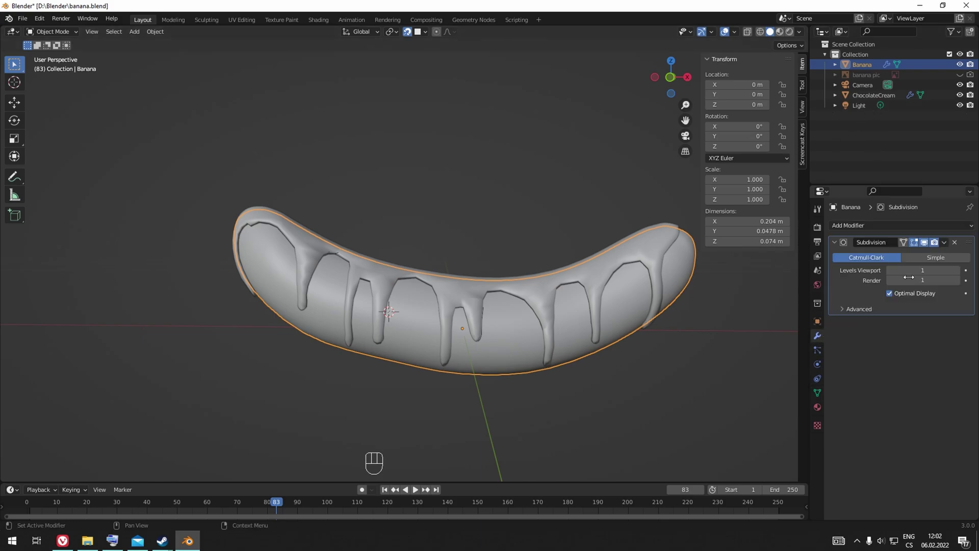
pyautogui.click(945, 242)
pyautogui.click(932, 251)
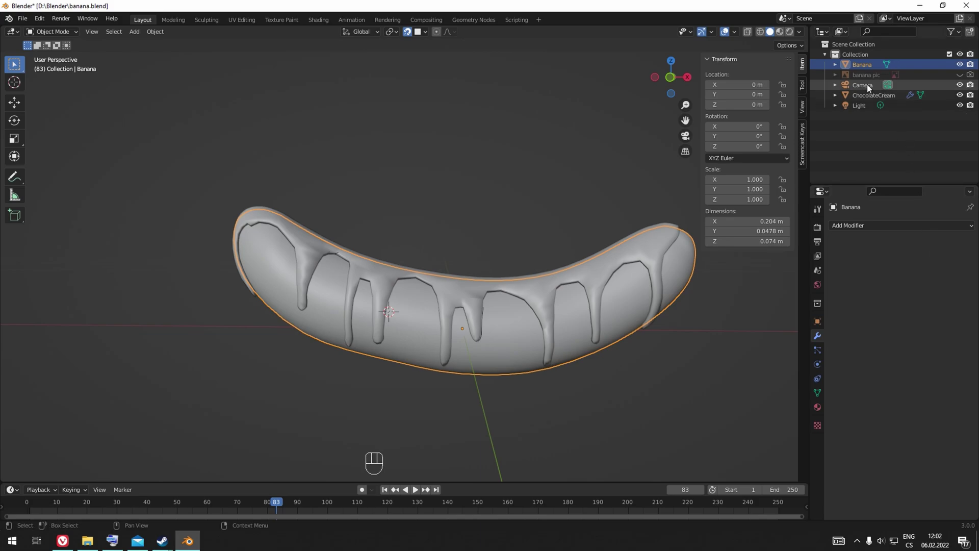
# Step: Apply the Solidify modifier on the ChocolateCream object
pyautogui.click(859, 95)
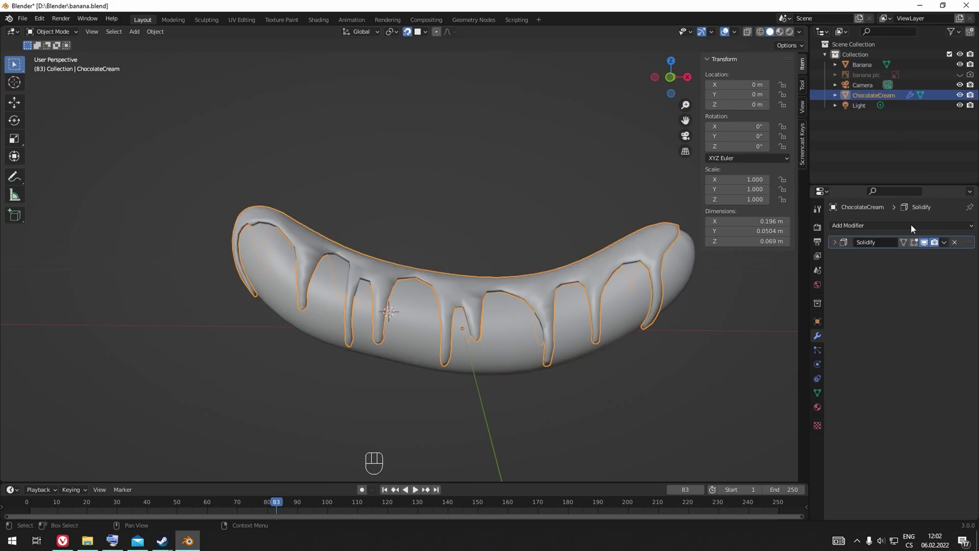
pyautogui.click(833, 242)
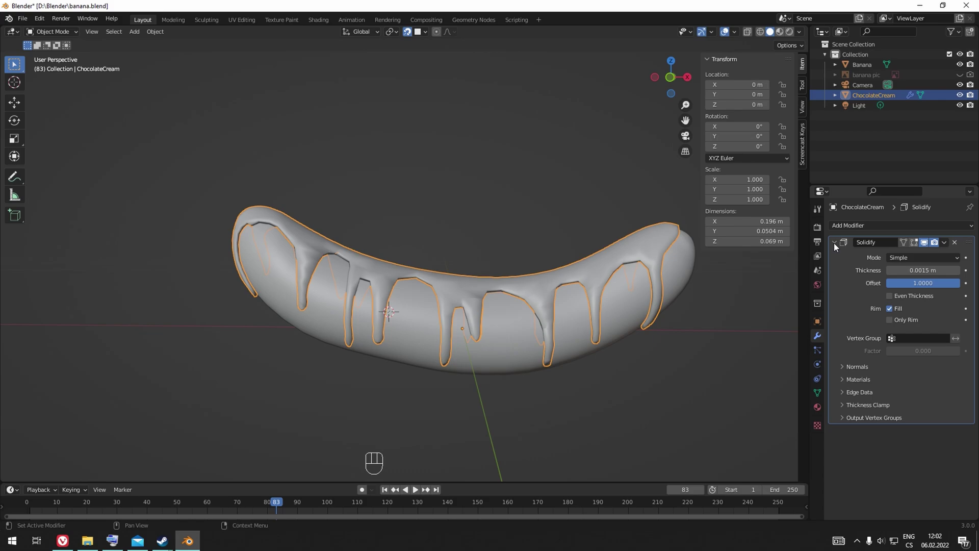
pyautogui.click(943, 243)
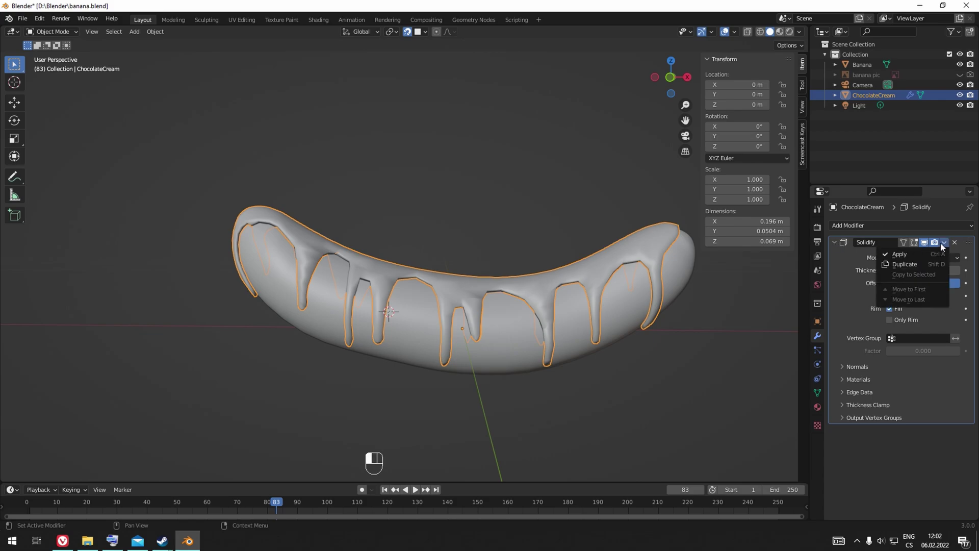
pyautogui.click(907, 253)
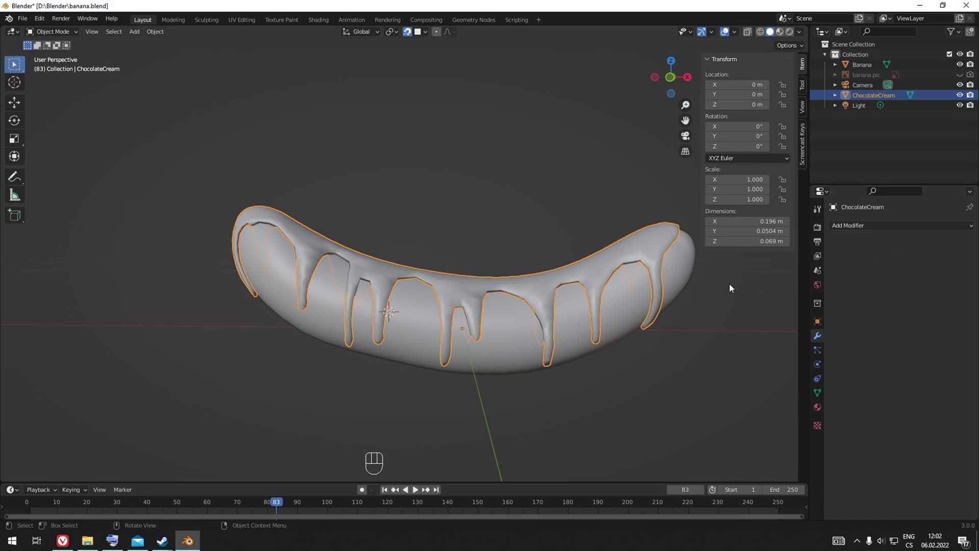
# Step: Add a Subdivision Surface modifier with viewport level 1 to the ChocolateCream and apply it
pyautogui.click(892, 226)
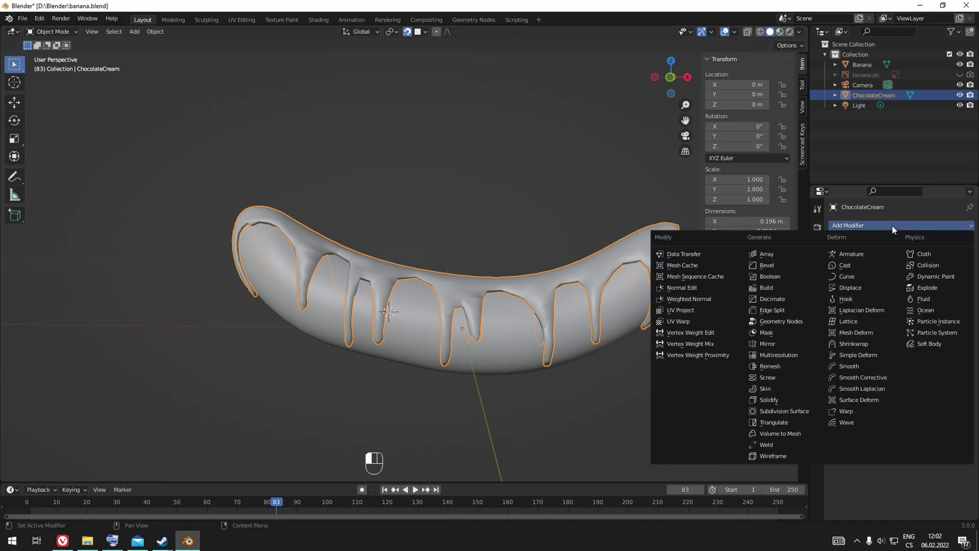
pyautogui.click(785, 410)
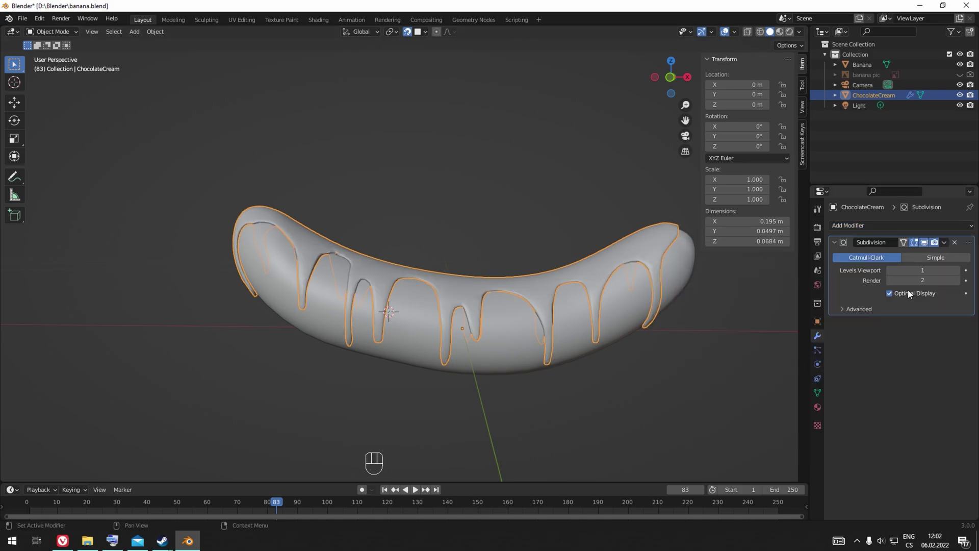
pyautogui.moveTo(723, 350); pyautogui.dragTo(659, 382, button='middle')
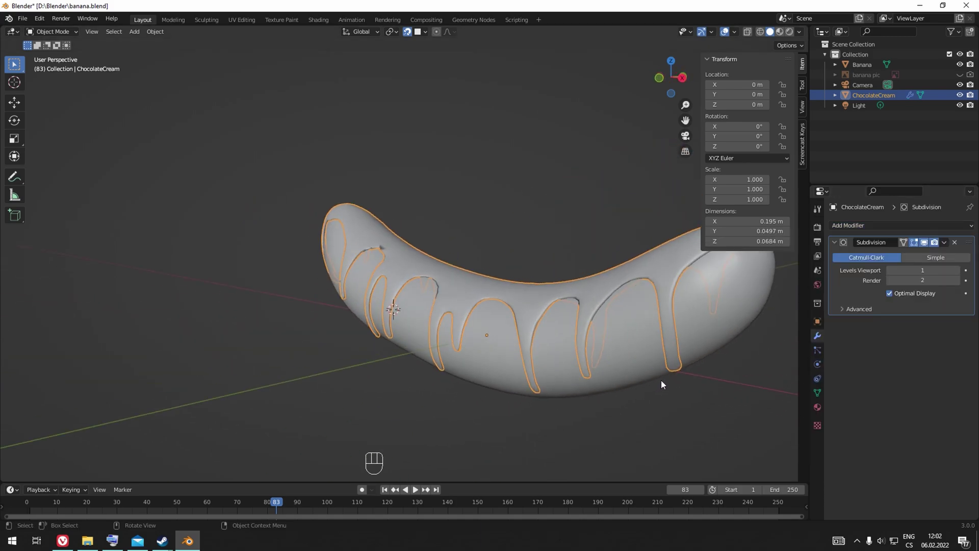
pyautogui.click(891, 270)
pyautogui.click(956, 271)
pyautogui.moveTo(596, 408); pyautogui.dragTo(679, 429, button='middle')
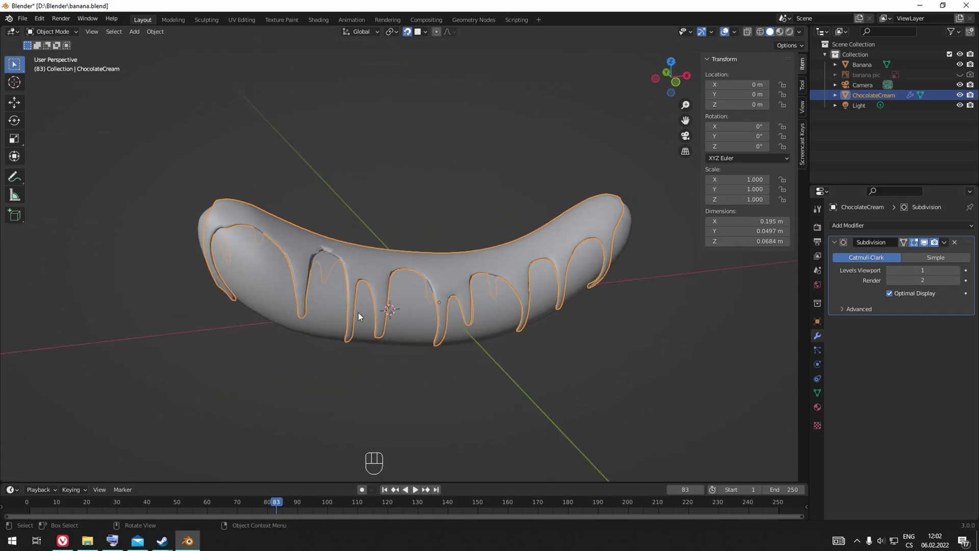
pyautogui.scroll(3, 332, 286)
pyautogui.moveTo(281, 250); pyautogui.dragTo(253, 284, button='middle')
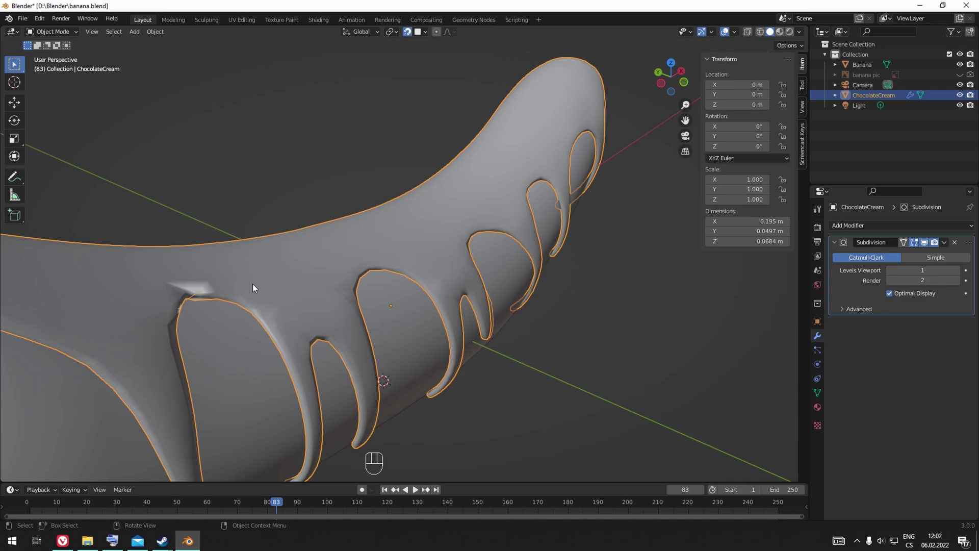
pyautogui.click(954, 243)
# Step: Delete the protruding vertex on the cream mesh at the upper rim of the gap beside the long drip
pyautogui.press('Tab')
pyautogui.scroll(-2, 265, 317)
pyautogui.keyDown('shift'); pyautogui.moveTo(265, 317); pyautogui.dragTo(342, 306, button='middle'); pyautogui.keyUp('shift')
pyautogui.scroll(8, 430, 245)
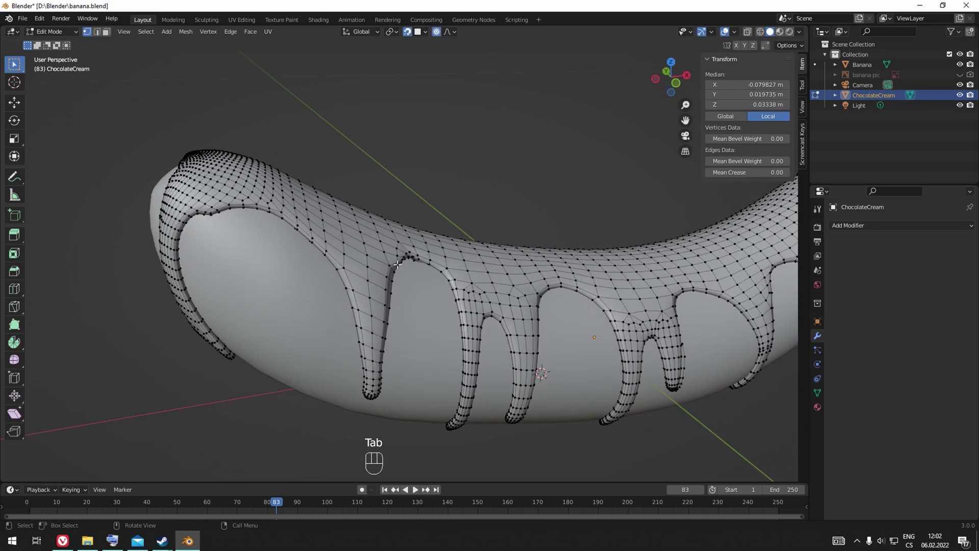
pyautogui.moveTo(431, 244); pyautogui.dragTo(461, 238, button='middle')
pyautogui.click(459, 239)
pyautogui.press('x')
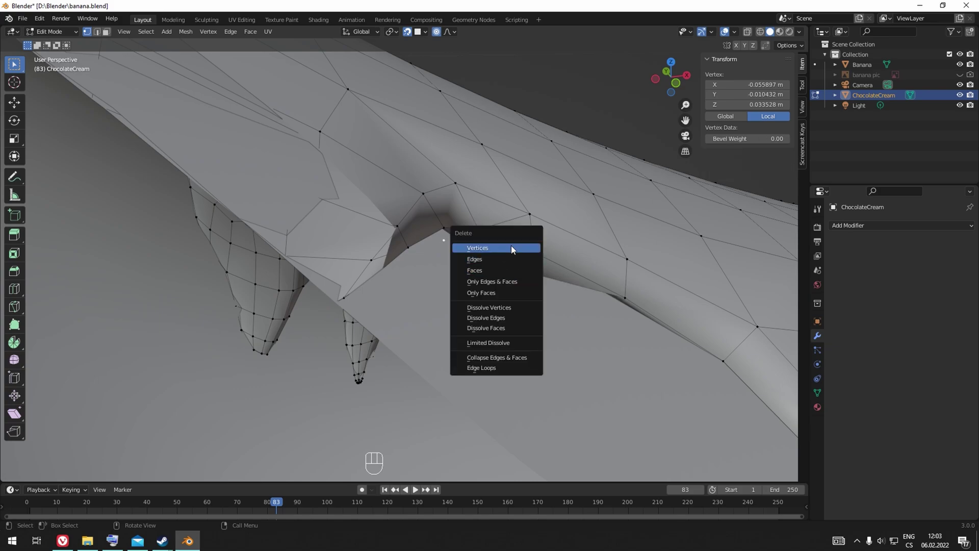
pyautogui.click(511, 248)
pyautogui.press('Tab')
pyautogui.press('Tab')
pyautogui.keyDown('shift'); pyautogui.moveTo(514, 242); pyautogui.dragTo(580, 280, button='middle'); pyautogui.keyUp('shift')
pyautogui.press('Tab')
# Step: Switch to the Sculpting workspace for the ChocolateCream and choose the Inflate brush
pyautogui.scroll(-5, 605, 321)
pyautogui.scroll(-4, 352, 309)
pyautogui.keyDown('shift'); pyautogui.moveTo(595, 219); pyautogui.dragTo(411, 182, button='middle'); pyautogui.keyUp('shift')
pyautogui.moveTo(388, 86); pyautogui.dragTo(382, 84, button='middle')
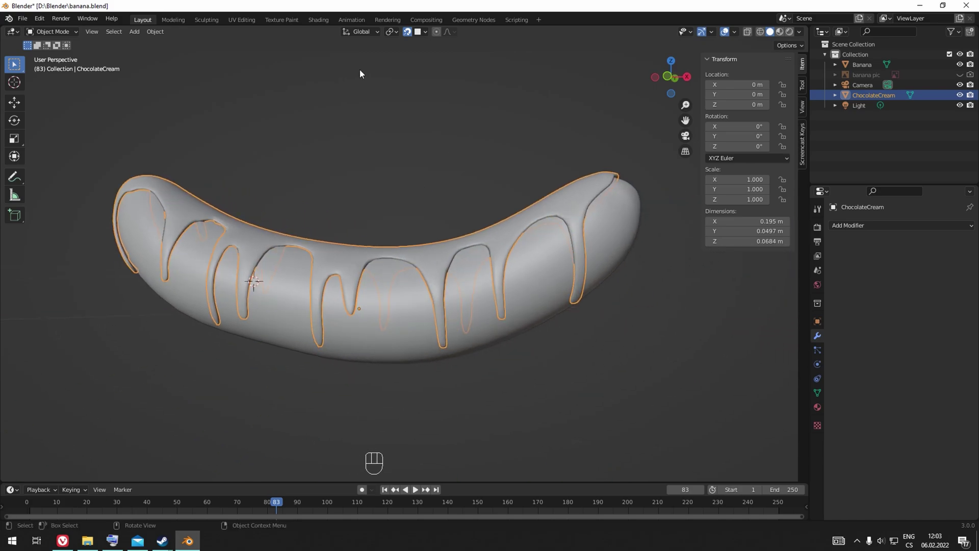
pyautogui.click(207, 20)
pyautogui.scroll(19, 407, 271)
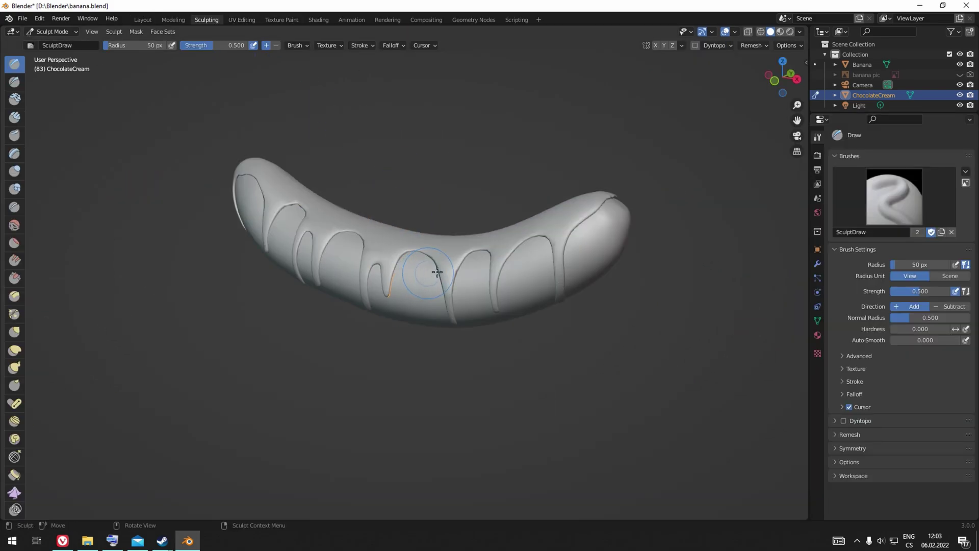
pyautogui.moveTo(544, 293); pyautogui.dragTo(547, 262, button='middle')
pyautogui.click(14, 171)
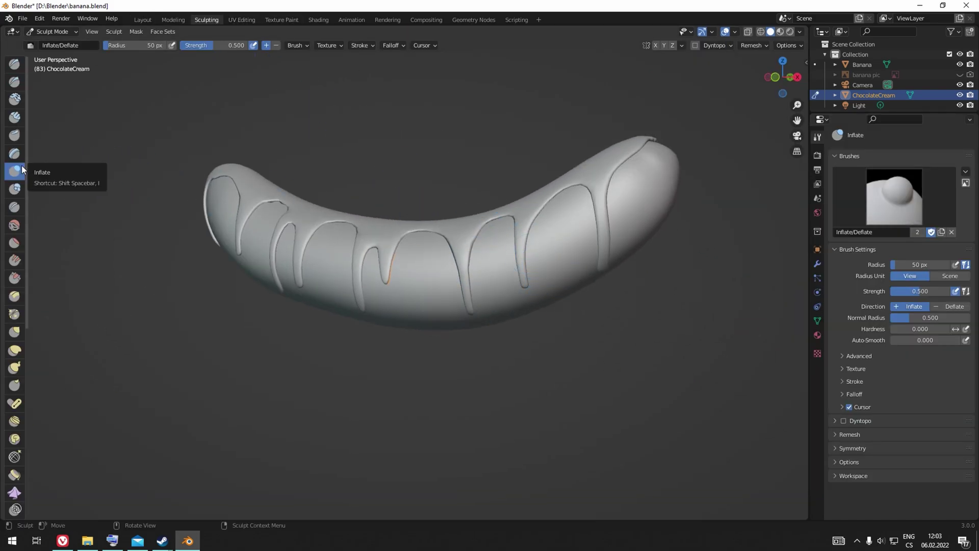
# Step: Set the Inflate brush to a 106 px radius and 0.115 strength, and stroke the tip of the drip nearest the banana's end
pyautogui.scroll(3, 650, 258)
pyautogui.moveTo(649, 258)
pyautogui.keyDown('shift'); pyautogui.mouseDown(button='middle')
pyautogui.moveTo(470, 243)
pyautogui.moveTo(421, 268)
pyautogui.mouseUp(button='middle'); pyautogui.keyUp('shift')
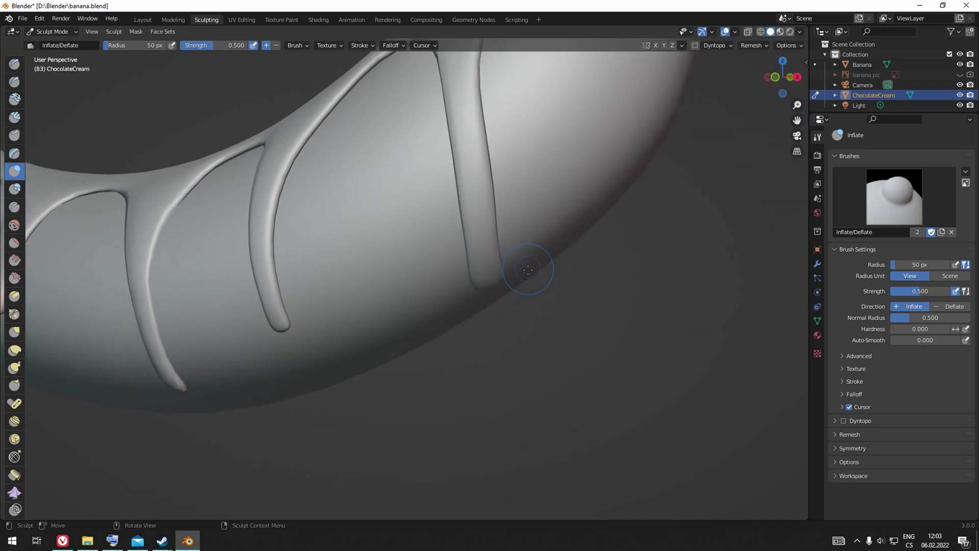
pyautogui.press('f')
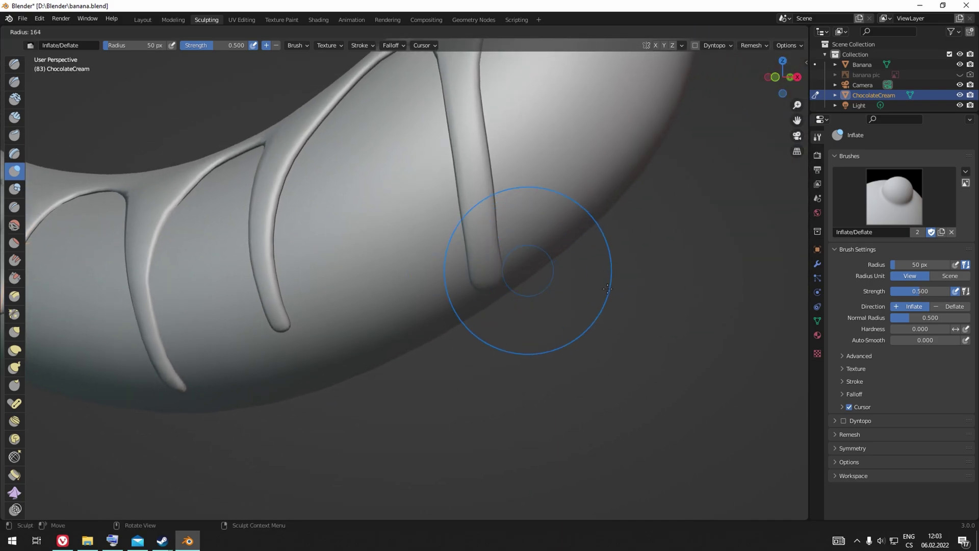
pyautogui.click(628, 278)
pyautogui.moveTo(497, 271); pyautogui.dragTo(477, 255, button='middle')
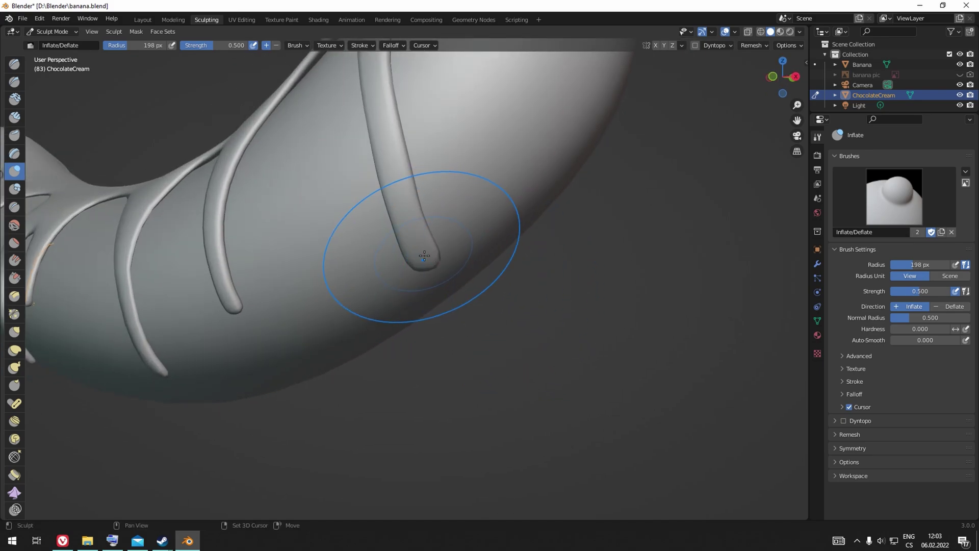
pyautogui.hotkey('shift', 'f')
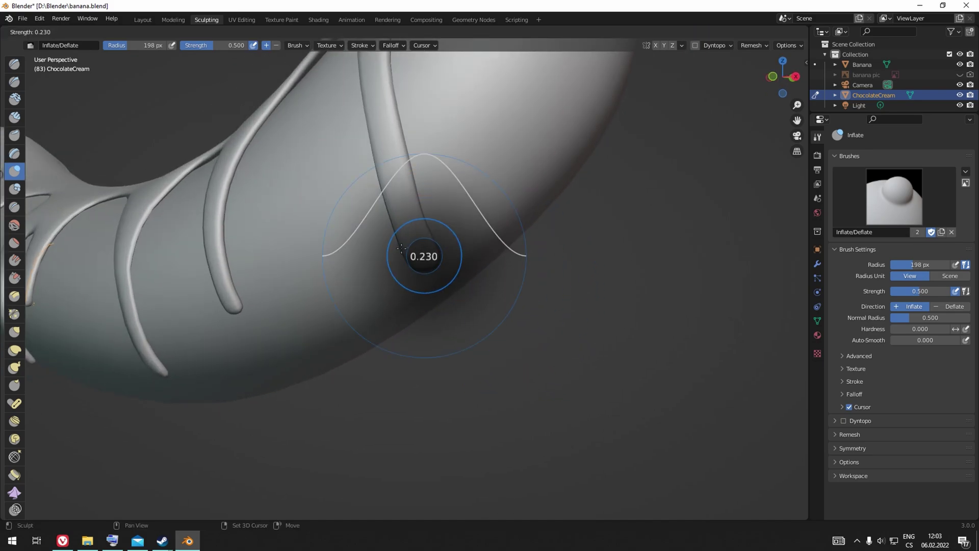
pyautogui.click(392, 249)
pyautogui.press('f')
pyautogui.click(388, 252)
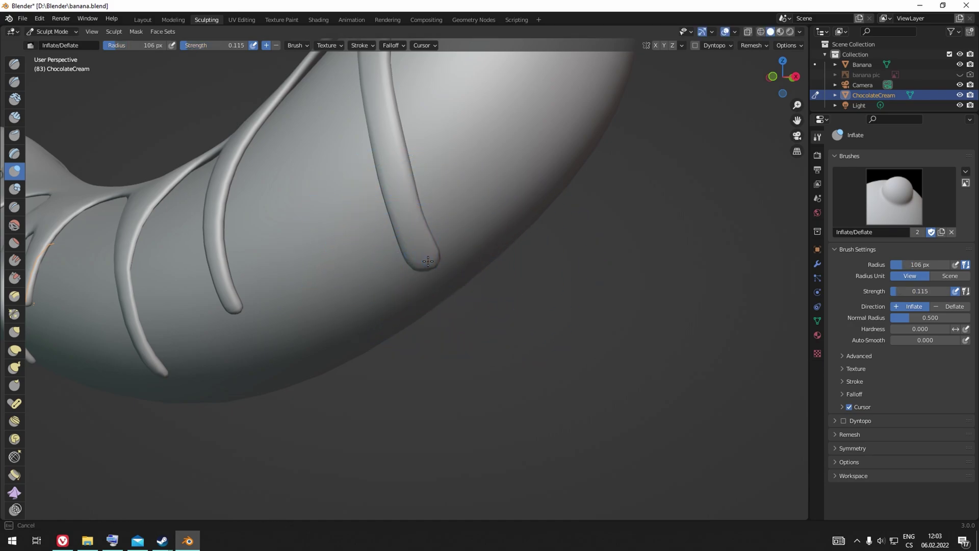
pyautogui.moveTo(432, 251); pyautogui.dragTo(410, 254)
# Step: Raise the Inflate brush to 0.255 strength and a 171 px radius, and stroke the same drip tip again
pyautogui.hotkey('shift', 'f')
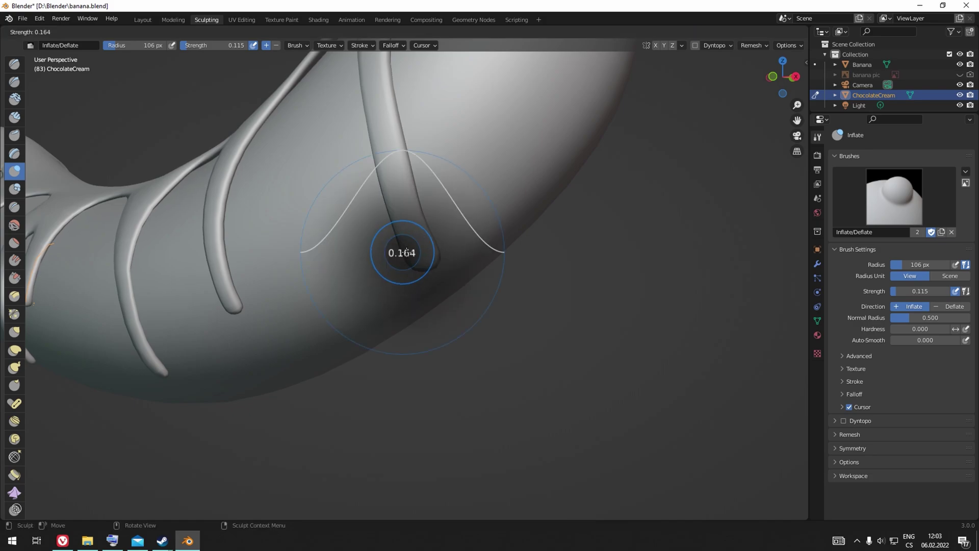
pyautogui.click(414, 254)
pyautogui.press('f')
pyautogui.click(447, 255)
pyautogui.moveTo(431, 258); pyautogui.dragTo(434, 257)
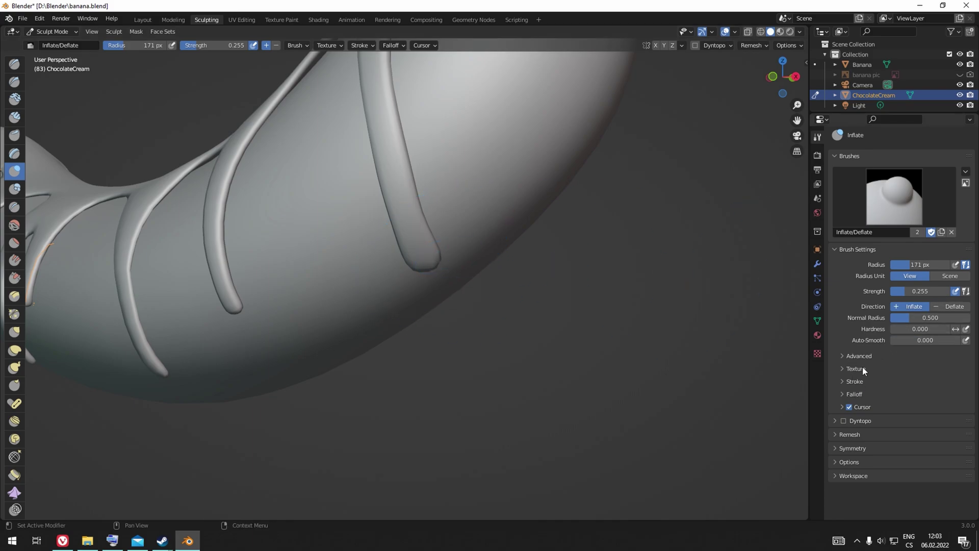
# Step: Change the Inflate brush's stroke method to Airbrush and swell the drip tip into a rounded drop
pyautogui.click(852, 381)
pyautogui.click(907, 398)
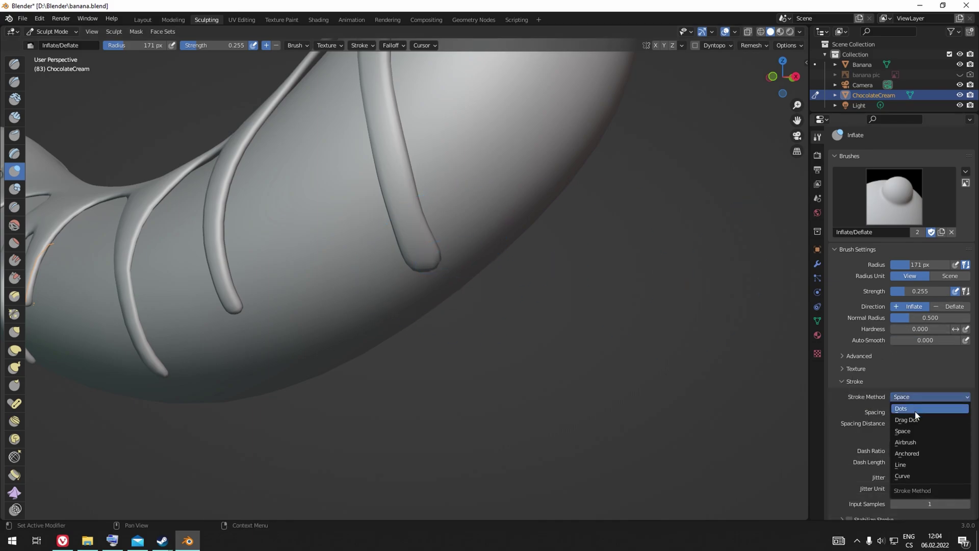
pyautogui.click(922, 445)
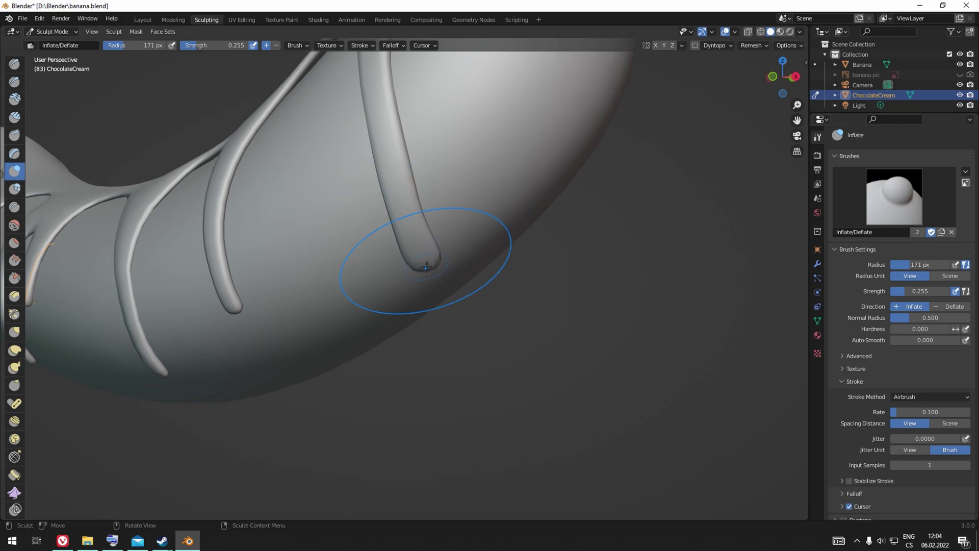
pyautogui.moveTo(425, 257); pyautogui.dragTo(423, 261)
# Step: Inflate the tip of the neighbouring second drip, keeping the Airbrush stroke method
pyautogui.click(922, 396)
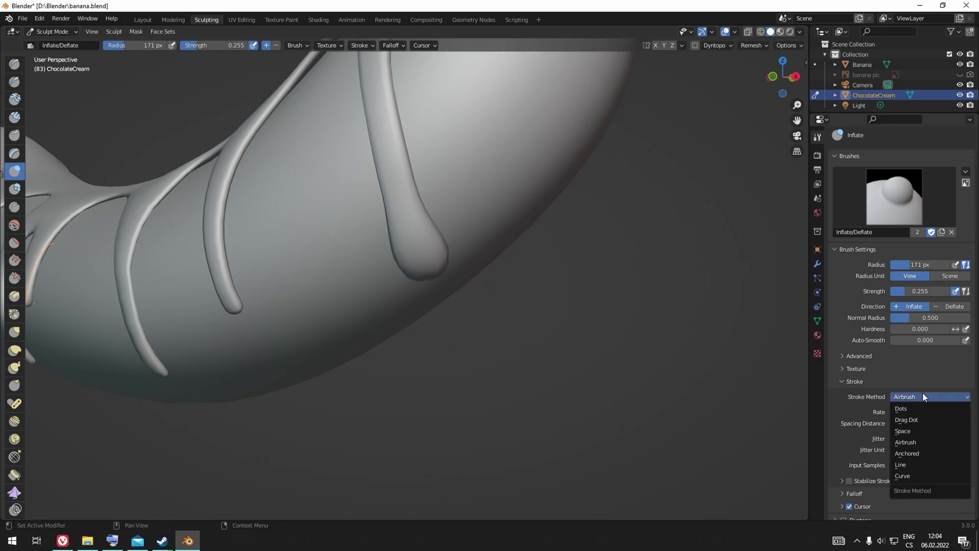
pyautogui.click(925, 442)
pyautogui.moveTo(235, 307); pyautogui.dragTo(235, 307)
pyautogui.click(930, 397)
pyautogui.click(922, 431)
pyautogui.moveTo(235, 307); pyautogui.dragTo(237, 308)
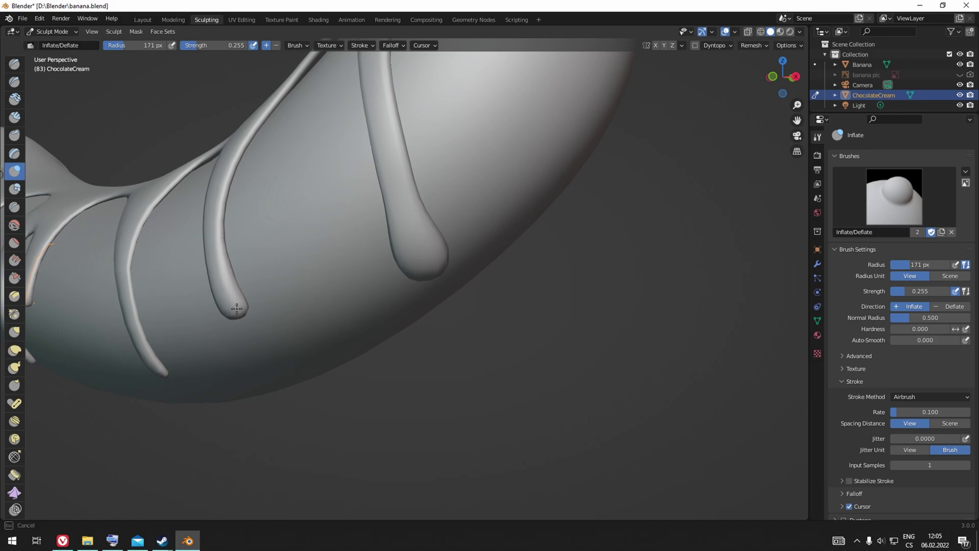
# Step: Inflate the tip of the third drip, adjusting the Inflate brush radius for the wider view
pyautogui.moveTo(234, 397)
pyautogui.keyDown('shift'); pyautogui.mouseDown(button='middle')
pyautogui.moveTo(279, 360)
pyautogui.moveTo(329, 352)
pyautogui.mouseUp(button='middle'); pyautogui.keyUp('shift')
pyautogui.scroll(-5, 280, 360)
pyautogui.moveTo(369, 296); pyautogui.dragTo(368, 296)
pyautogui.press('g')
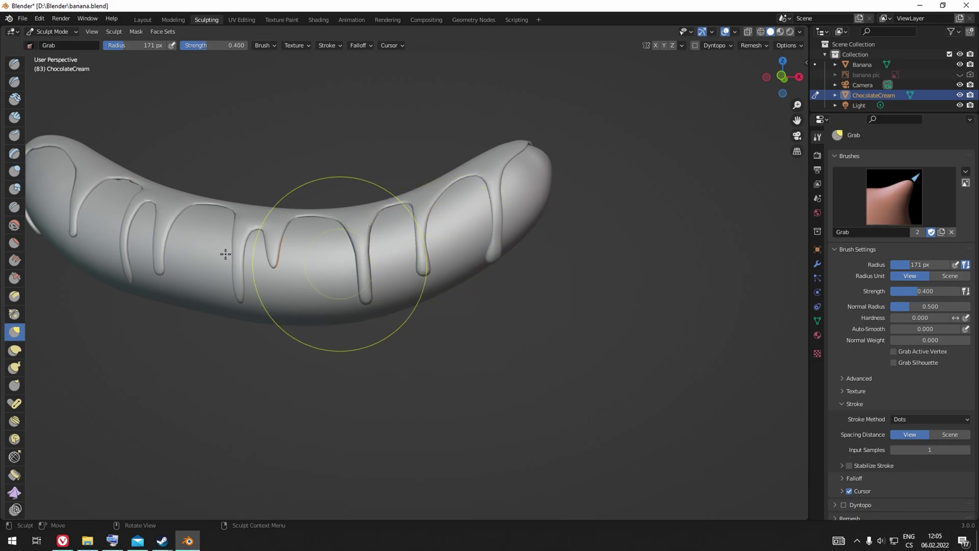
pyautogui.click(15, 170)
pyautogui.press('f')
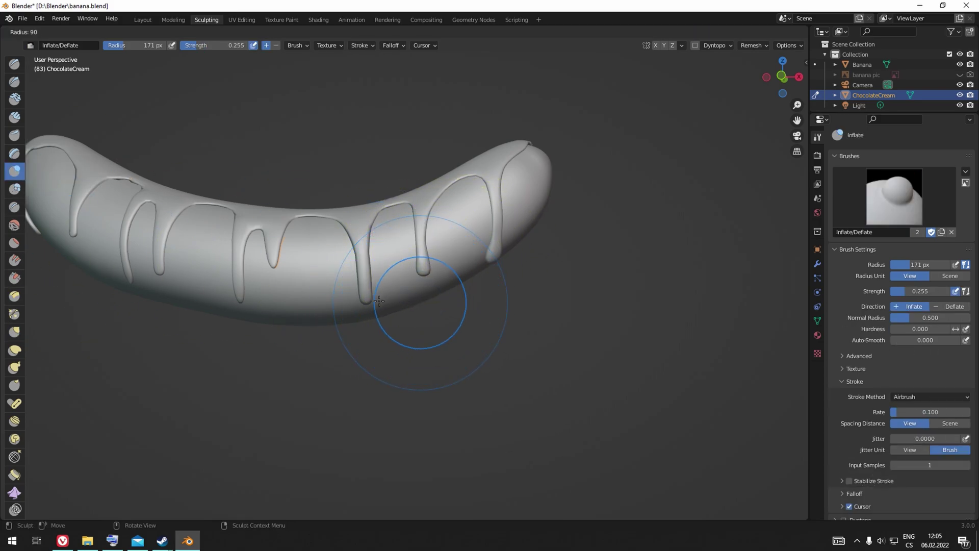
pyautogui.click(475, 302)
pyautogui.moveTo(366, 301); pyautogui.dragTo(366, 301)
# Step: Set the Inflate brush radius to 56 px and swell the tips of the remaining drips along the front side
pyautogui.press('f')
pyautogui.click(340, 301)
pyautogui.click(274, 264)
pyautogui.click(240, 295)
pyautogui.moveTo(240, 295); pyautogui.dragTo(240, 296)
pyautogui.moveTo(159, 269); pyautogui.dragTo(129, 280)
pyautogui.click(73, 230)
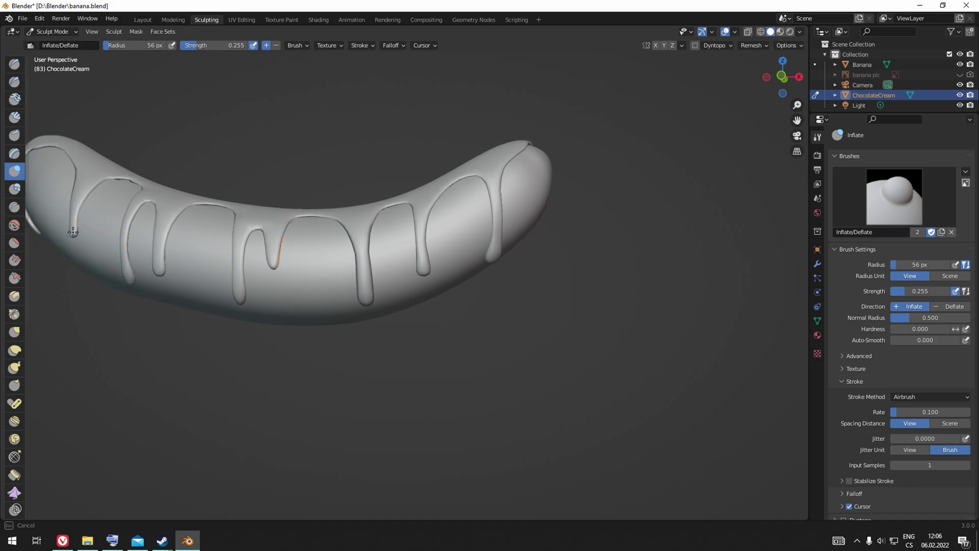
# Step: Inflate the tips of the drips around the banana's other end and along its back side
pyautogui.scroll(-1, 153, 265)
pyautogui.keyDown('shift'); pyautogui.moveTo(153, 265); pyautogui.dragTo(412, 311, button='middle'); pyautogui.keyUp('shift')
pyautogui.moveTo(365, 244); pyautogui.dragTo(362, 251)
pyautogui.moveTo(331, 301); pyautogui.dragTo(477, 304, button='middle')
pyautogui.moveTo(503, 246); pyautogui.dragTo(471, 232)
pyautogui.moveTo(424, 273); pyautogui.dragTo(405, 280)
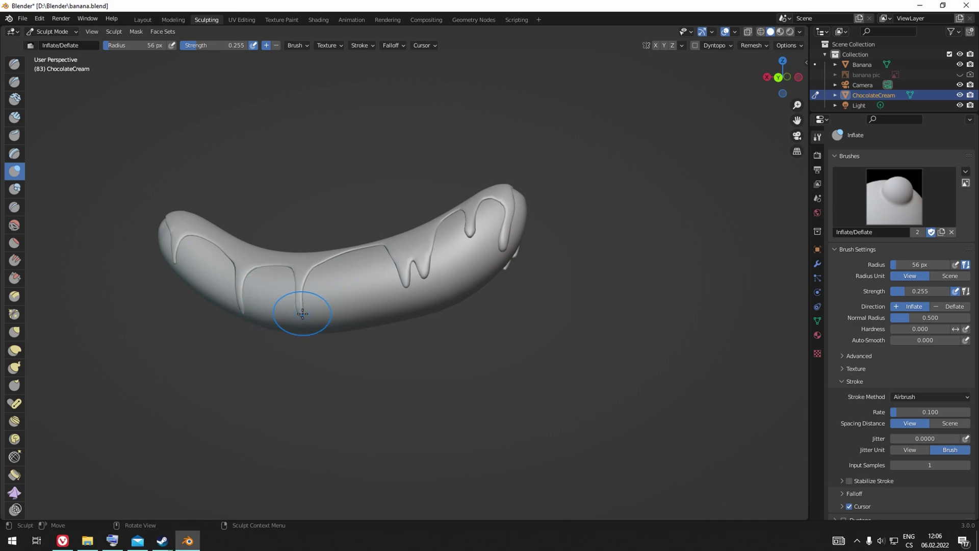
pyautogui.moveTo(244, 311); pyautogui.dragTo(243, 308)
pyautogui.moveTo(244, 309); pyautogui.dragTo(285, 312, button='middle')
pyautogui.moveTo(117, 258); pyautogui.dragTo(116, 255)
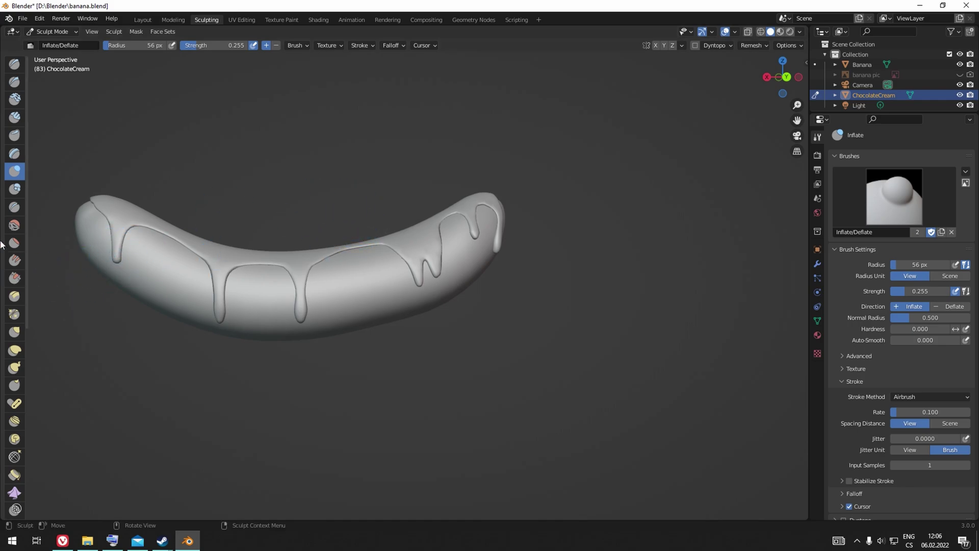
# Step: Try to pull the cream's edge between two drips downward with the Grab brush
pyautogui.click(14, 332)
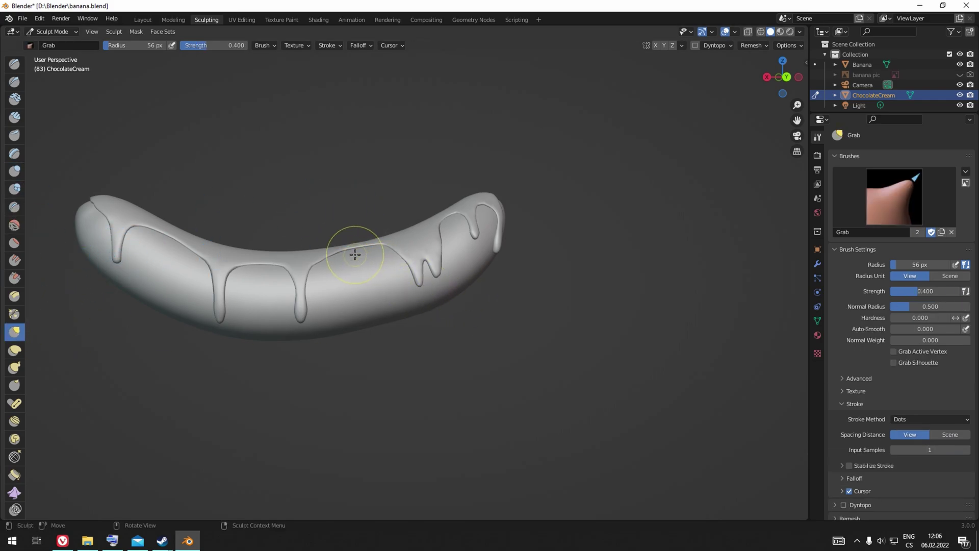
pyautogui.scroll(2, 350, 250)
pyautogui.scroll(1, 295, 237)
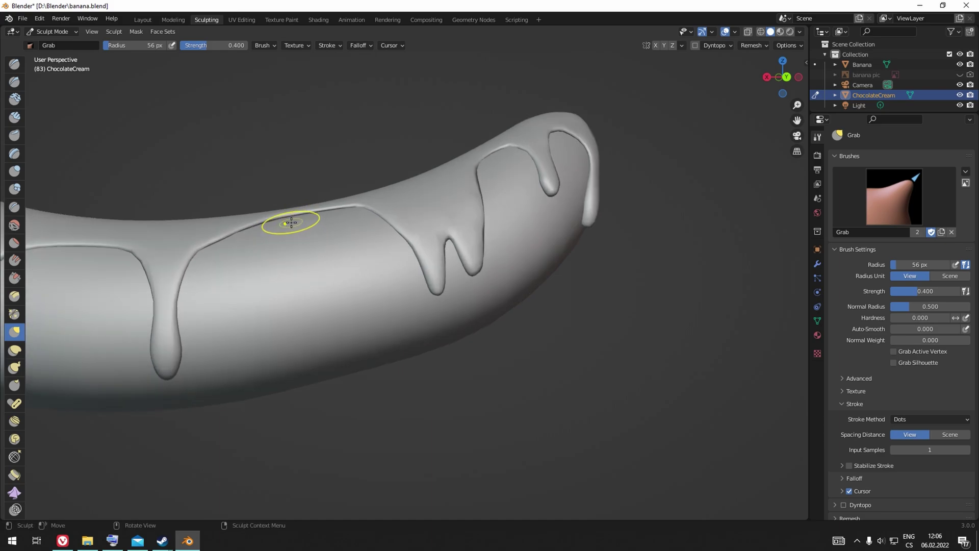
pyautogui.moveTo(290, 215); pyautogui.dragTo(294, 245)
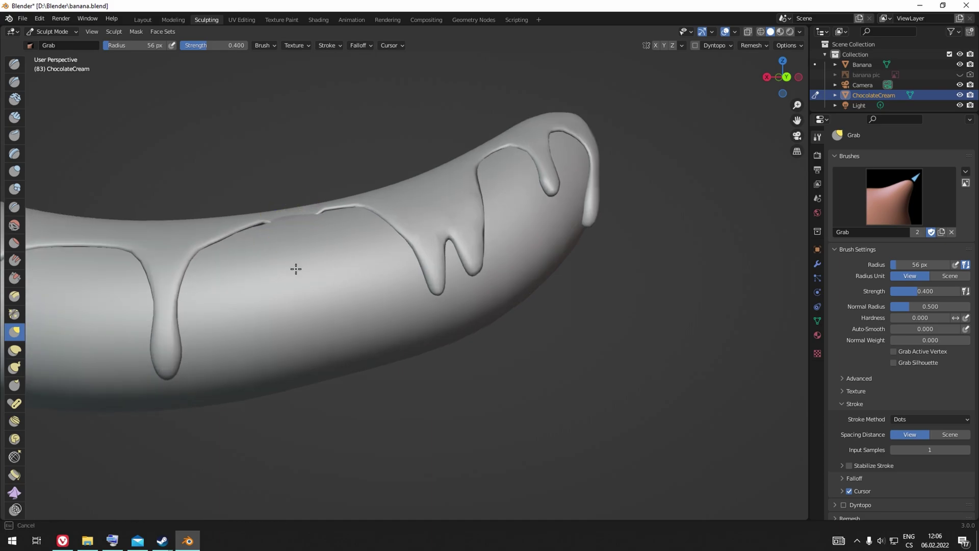
pyautogui.scroll(-4, 564, 236)
pyautogui.moveTo(564, 236); pyautogui.dragTo(539, 292, button='middle')
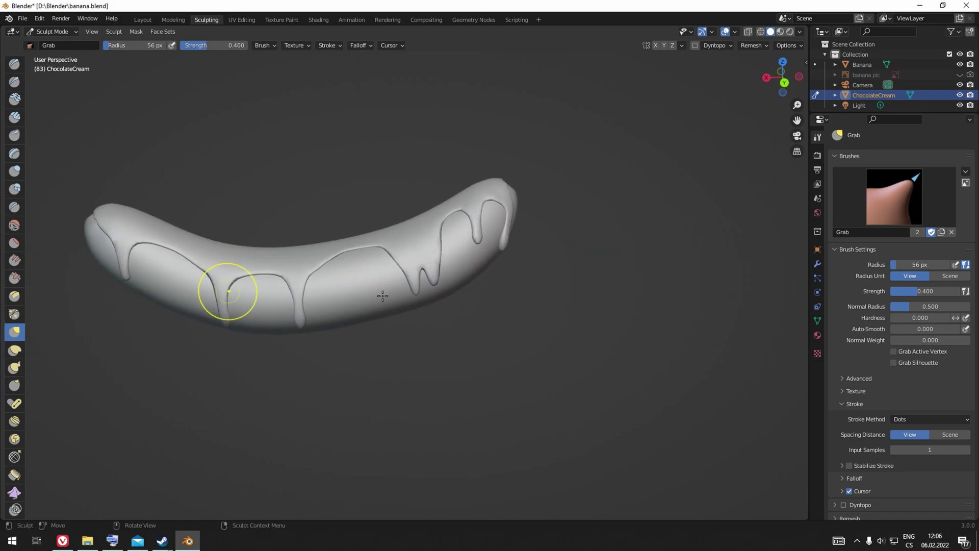
# Step: Set the Grab brush's stroke method to Airbrush and try it on the short double drip
pyautogui.click(915, 421)
pyautogui.click(912, 465)
pyautogui.scroll(1, 424, 281)
pyautogui.scroll(2, 425, 281)
pyautogui.moveTo(426, 293); pyautogui.dragTo(425, 295)
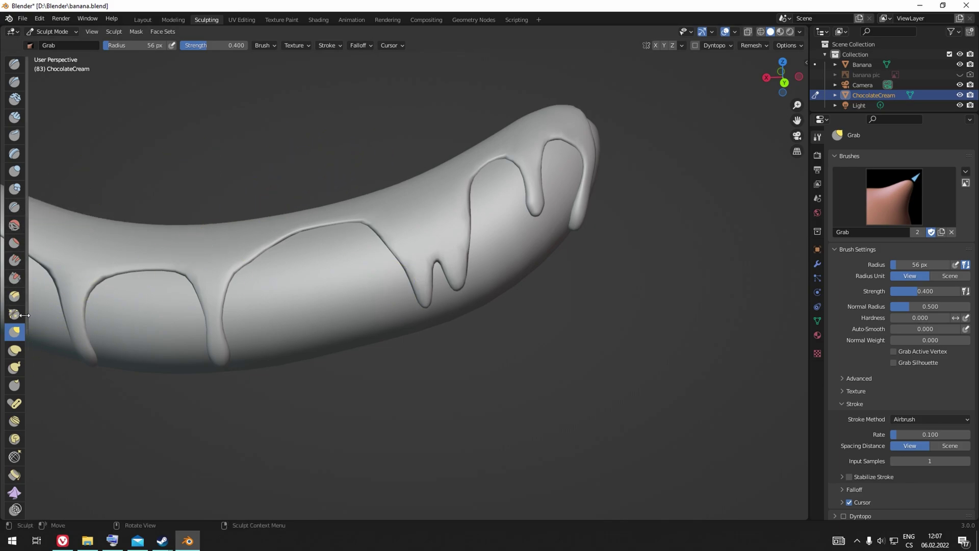
# Step: Enable the Screencast Keys display in the viewport and close its settings
pyautogui.click(805, 64)
pyautogui.click(803, 139)
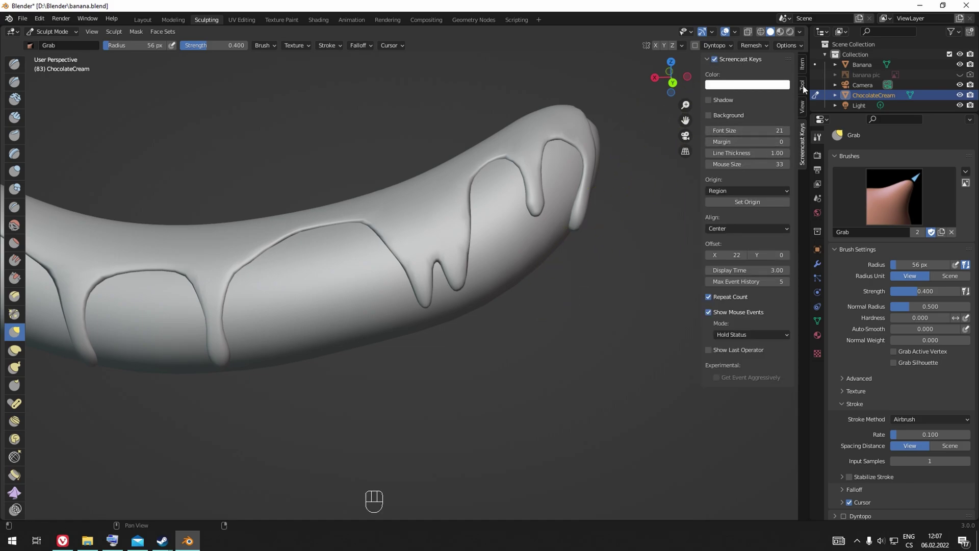
pyautogui.press('n')
# Step: Set the Grab brush's stroke method to Space
pyautogui.scroll(-2, 525, 275)
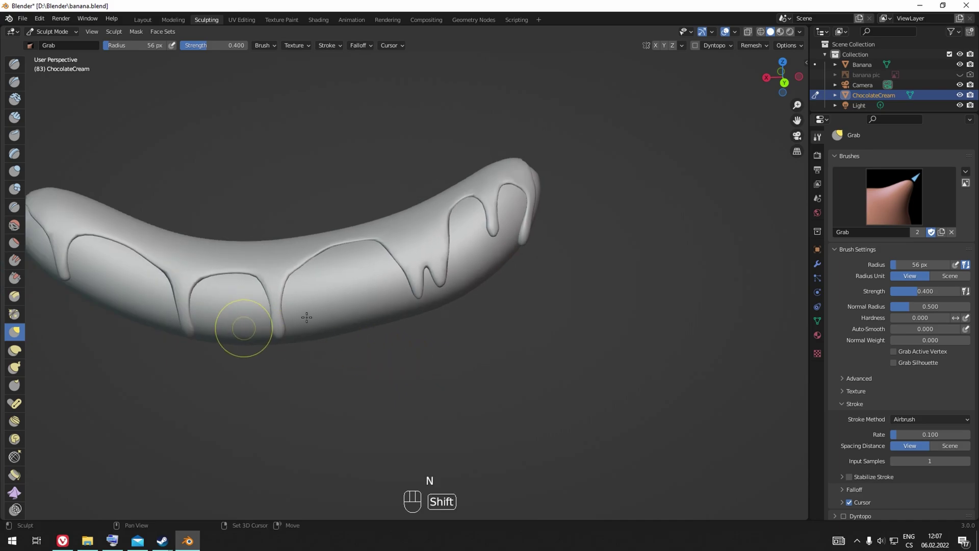
pyautogui.keyDown('shift'); pyautogui.moveTo(242, 328); pyautogui.dragTo(352, 312, button='middle'); pyautogui.keyUp('shift')
pyautogui.click(963, 421)
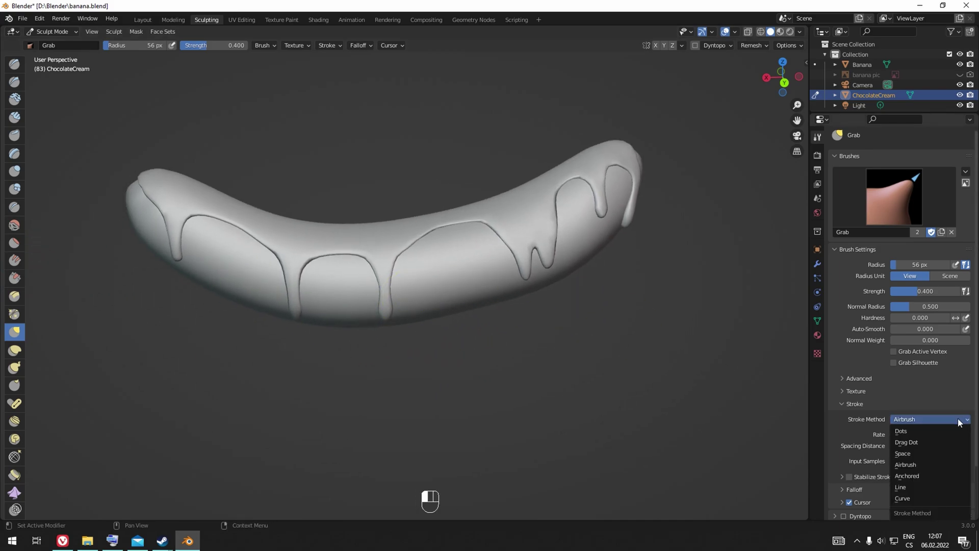
pyautogui.click(903, 453)
# Step: Thicken the cream's edge between the middle front drips with the Inflate brush
pyautogui.scroll(3, 469, 200)
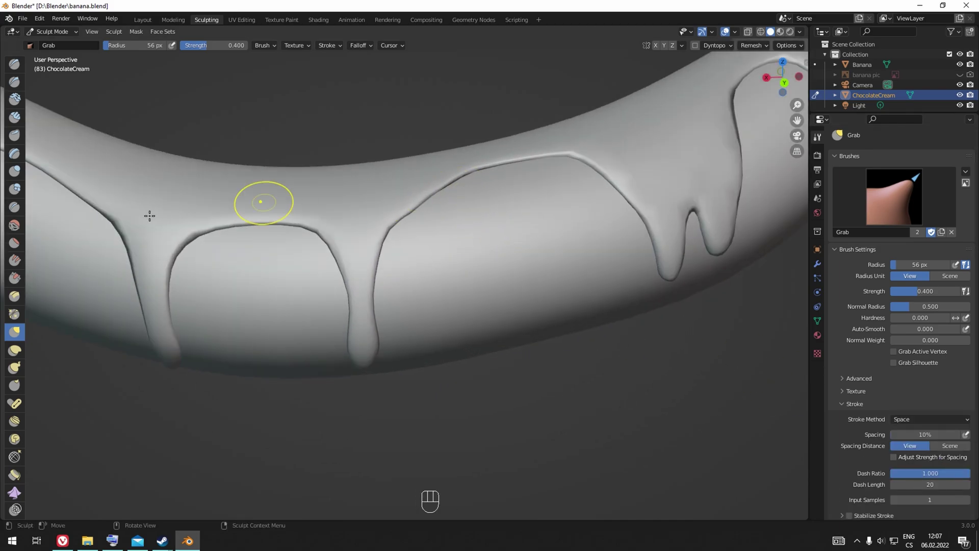
pyautogui.click(11, 172)
pyautogui.moveTo(414, 205)
pyautogui.mouseDown()
pyautogui.moveTo(483, 169)
pyautogui.moveTo(575, 157)
pyautogui.moveTo(507, 160)
pyautogui.moveTo(436, 195)
pyautogui.mouseUp()
pyautogui.moveTo(307, 232); pyautogui.dragTo(253, 226)
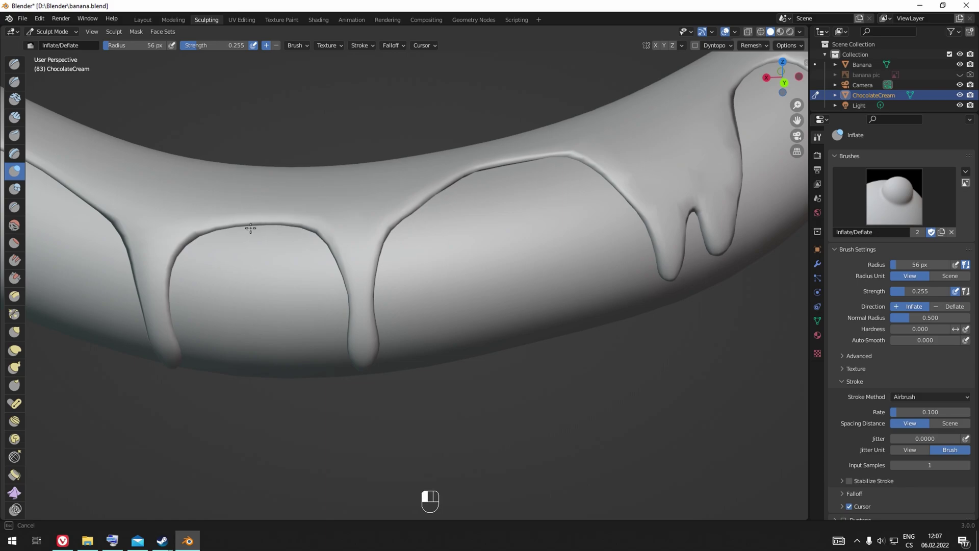
pyautogui.moveTo(182, 235); pyautogui.dragTo(179, 239)
pyautogui.scroll(-3, 187, 235)
pyautogui.moveTo(197, 235)
pyautogui.mouseDown(button='middle')
pyautogui.moveTo(297, 223)
pyautogui.moveTo(252, 226)
pyautogui.mouseUp(button='middle')
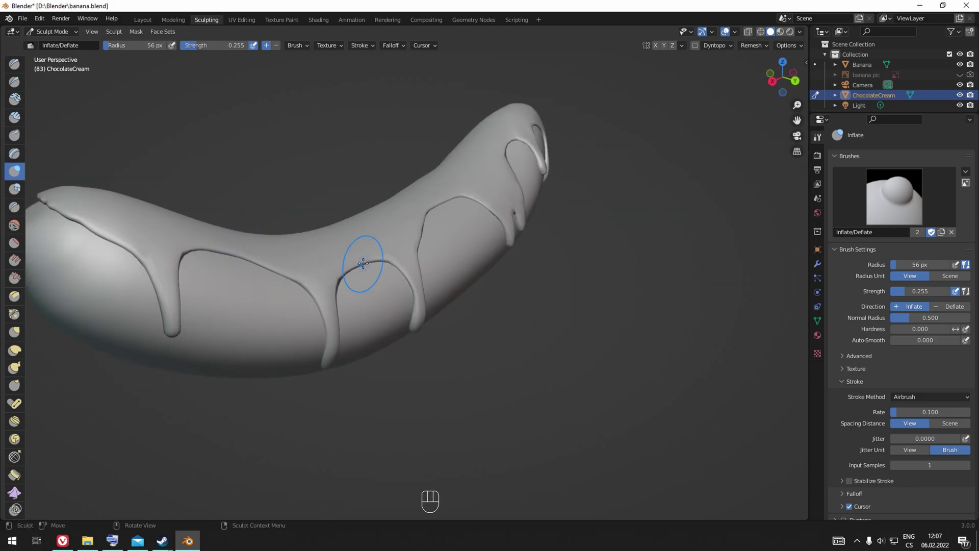
# Step: Try the Inflate brush at strength 0.473 on the cream's edge
pyautogui.hotkey('shift', 'f')
pyautogui.click(380, 265)
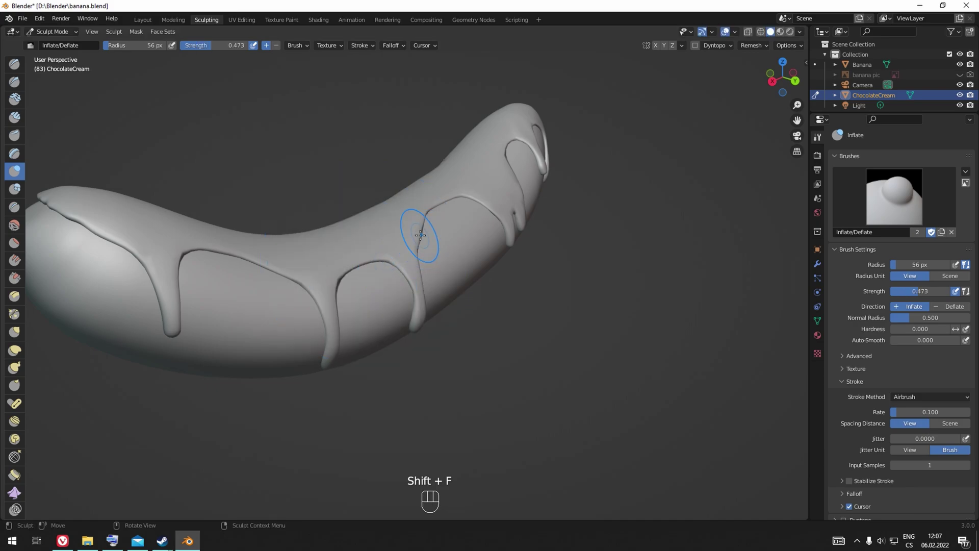
pyautogui.scroll(2, 453, 211)
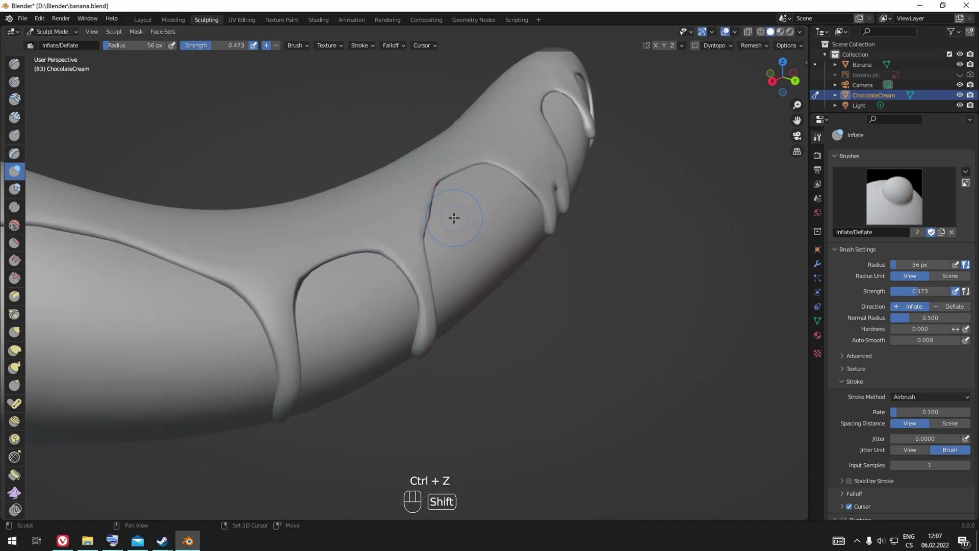
# Step: Set the Inflate brush to strength 0.248 and radius 98 px, and thicken the edge arches beside the middle drips
pyautogui.hotkey('shift', 'f')
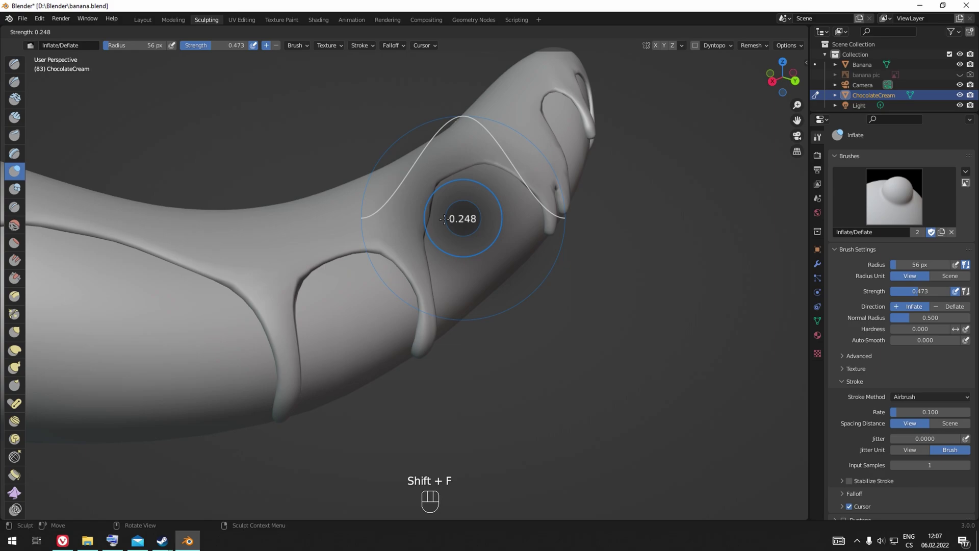
pyautogui.click(444, 219)
pyautogui.press('f')
pyautogui.click(453, 224)
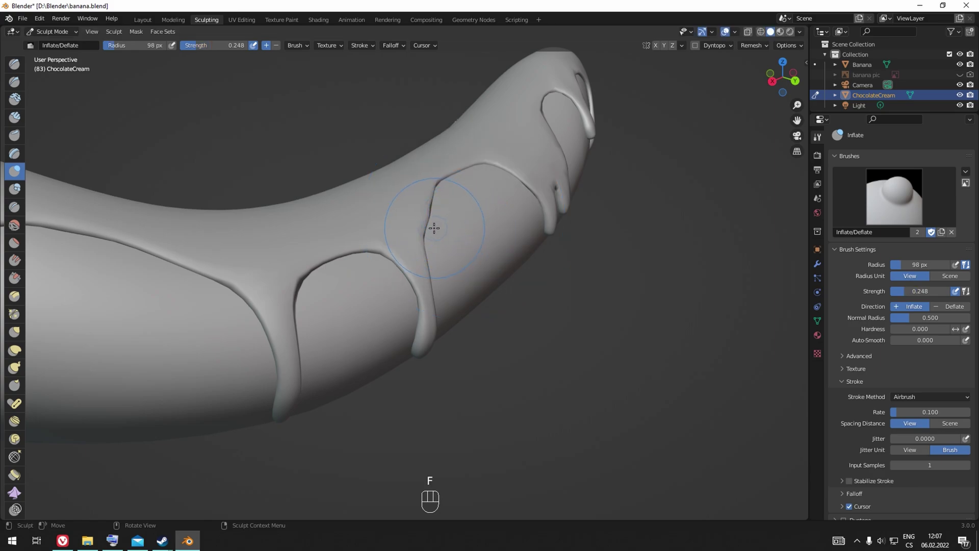
pyautogui.moveTo(462, 169); pyautogui.dragTo(492, 164)
pyautogui.moveTo(376, 249)
pyautogui.mouseDown()
pyautogui.moveTo(343, 245)
pyautogui.moveTo(316, 260)
pyautogui.mouseUp()
# Step: Inflate the cream's edge along the remaining arches up to the banana's thick end
pyautogui.scroll(-4, 190, 289)
pyautogui.moveTo(241, 262); pyautogui.dragTo(331, 283)
pyautogui.moveTo(205, 264); pyautogui.dragTo(181, 249)
pyautogui.moveTo(181, 248); pyautogui.dragTo(209, 265)
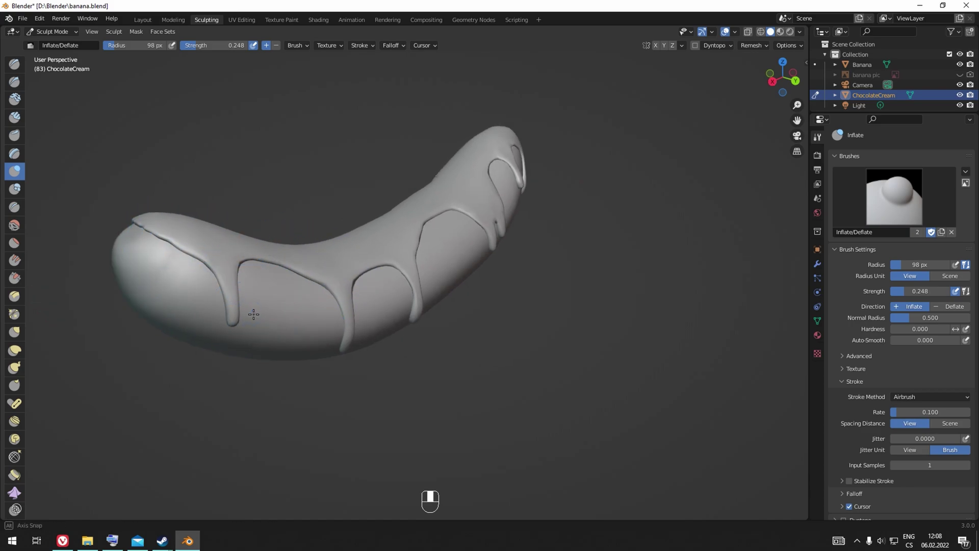
# Step: Inflate the cream's edge between the drips along the banana's back side, through to the far end
pyautogui.moveTo(247, 310); pyautogui.dragTo(371, 297, button='middle')
pyautogui.moveTo(603, 228)
pyautogui.mouseDown()
pyautogui.moveTo(553, 223)
pyautogui.moveTo(480, 252)
pyautogui.mouseUp()
pyautogui.moveTo(419, 249); pyautogui.dragTo(441, 260)
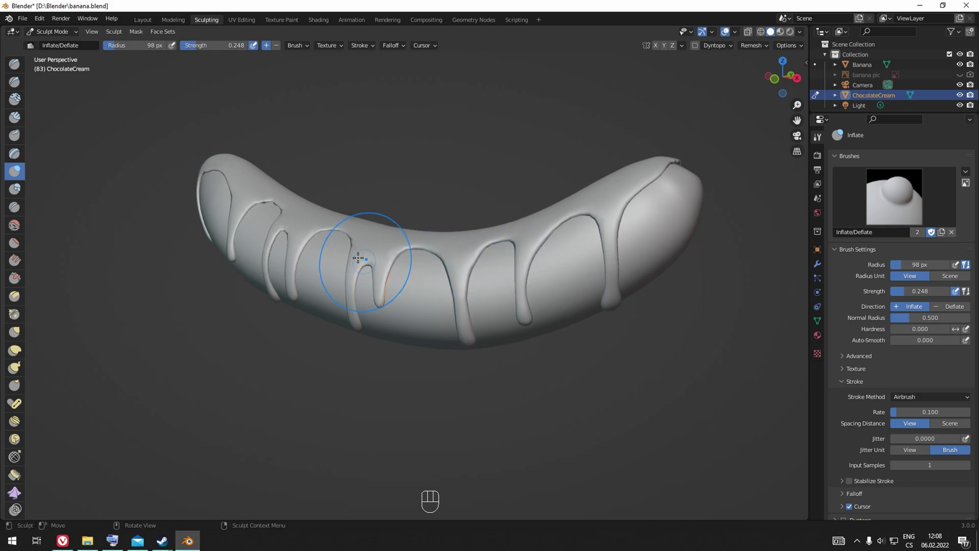
pyautogui.moveTo(346, 234); pyautogui.dragTo(313, 238)
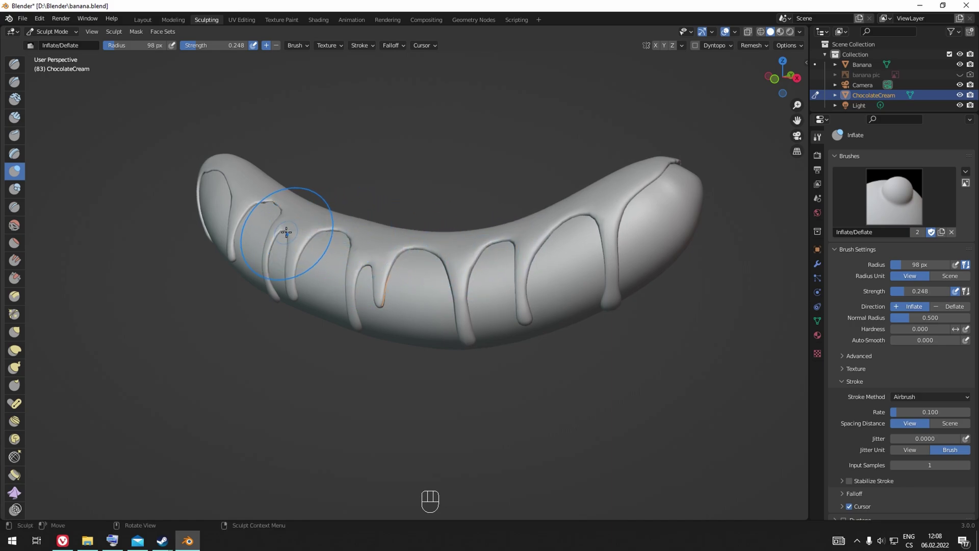
pyautogui.moveTo(279, 208)
pyautogui.mouseDown()
pyautogui.moveTo(247, 208)
pyautogui.moveTo(205, 164)
pyautogui.moveTo(203, 172)
pyautogui.mouseUp()
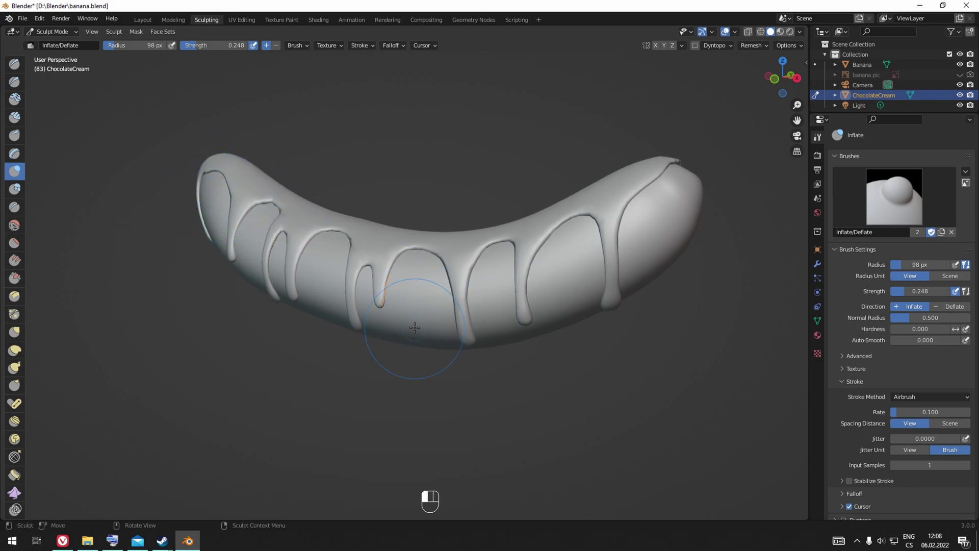
# Step: Examine the thickened cream edge and drips from all sides of the banana
pyautogui.moveTo(520, 229)
pyautogui.mouseDown(button='middle')
pyautogui.moveTo(656, 208)
pyautogui.moveTo(619, 338)
pyautogui.moveTo(673, 324)
pyautogui.mouseUp(button='middle')
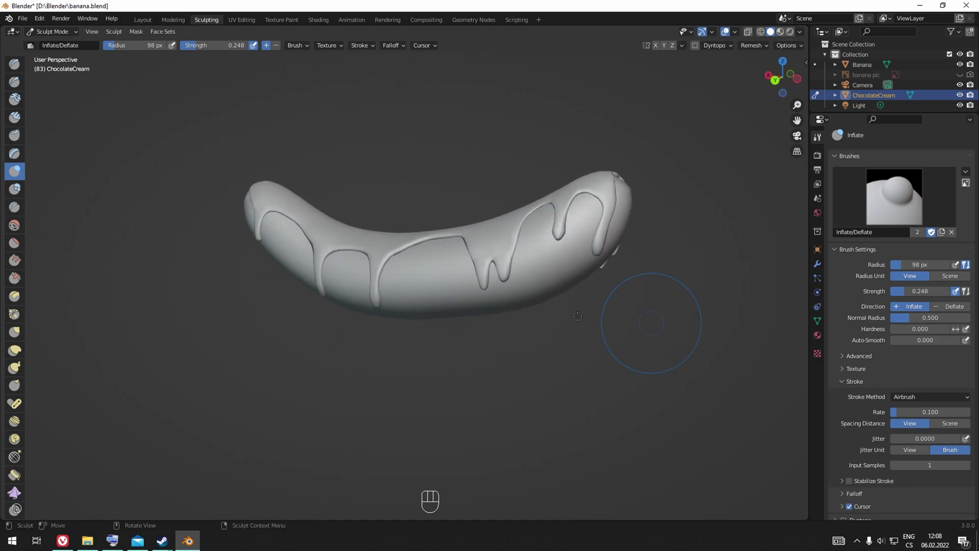
pyautogui.moveTo(417, 271); pyautogui.dragTo(674, 267, button='middle')
pyautogui.scroll(3, 297, 258)
pyautogui.keyDown('shift'); pyautogui.moveTo(232, 223); pyautogui.dragTo(357, 262, button='middle'); pyautogui.keyUp('shift')
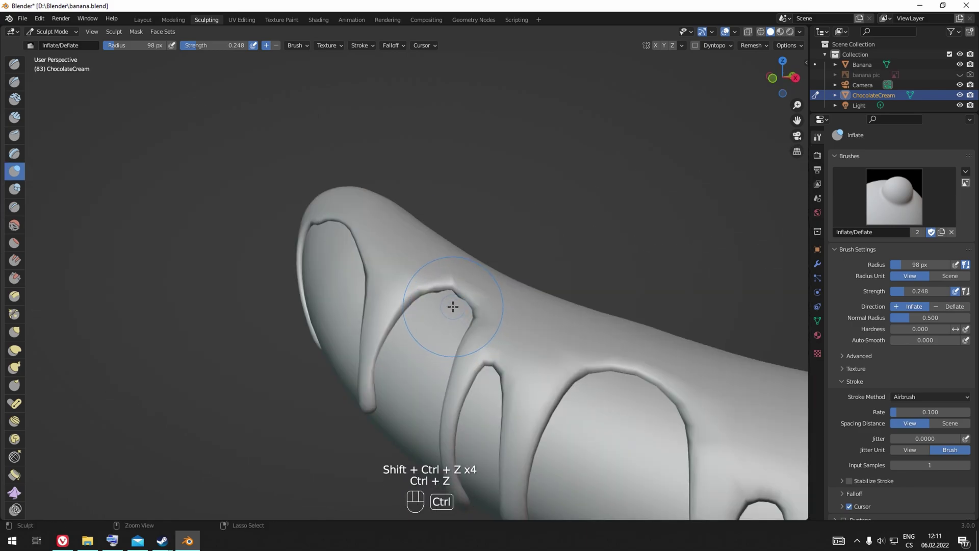
pyautogui.scroll(-4, 548, 361)
pyautogui.keyDown('shift'); pyautogui.moveTo(656, 398); pyautogui.dragTo(452, 354, button='middle'); pyautogui.keyUp('shift')
pyautogui.moveTo(349, 343); pyautogui.dragTo(553, 365, button='middle')
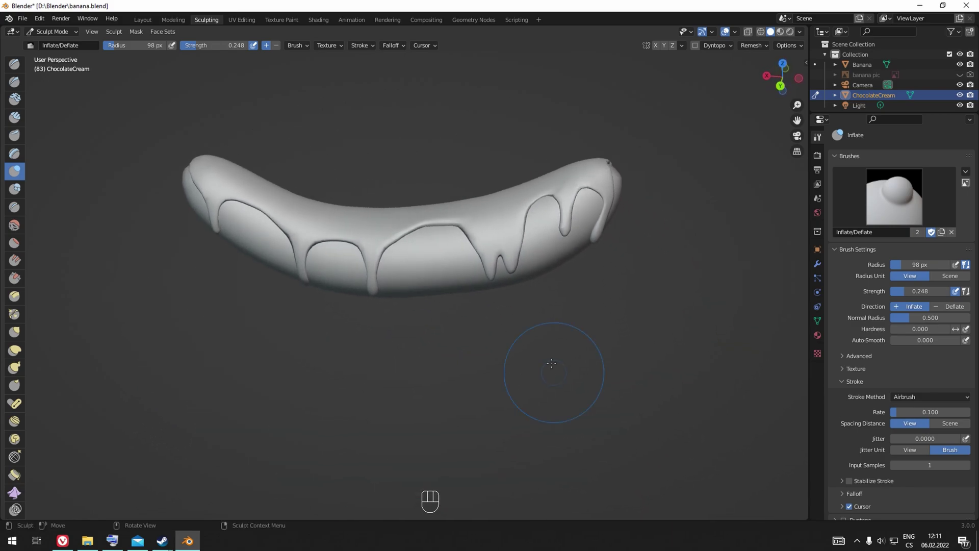
pyautogui.keyDown('shift'); pyautogui.moveTo(520, 336); pyautogui.dragTo(503, 397, button='middle'); pyautogui.keyUp('shift')
pyautogui.scroll(1, 505, 388)
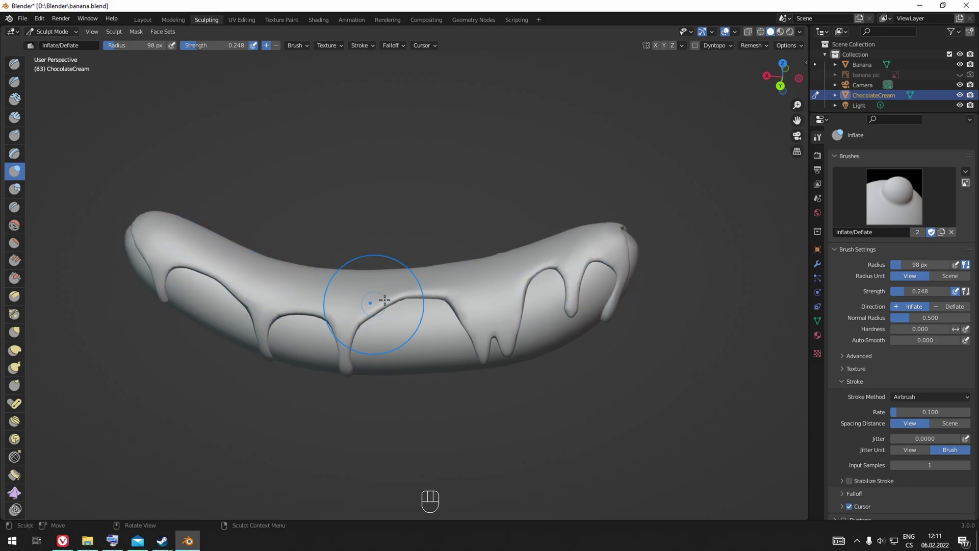
pyautogui.moveTo(627, 256); pyautogui.dragTo(521, 397, button='middle')
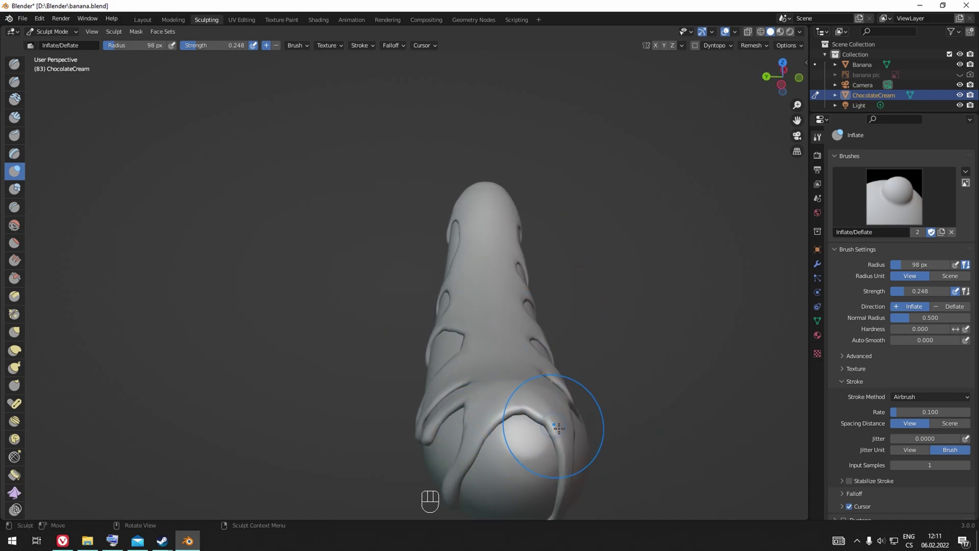
pyautogui.moveTo(665, 447); pyautogui.dragTo(586, 430, button='middle')
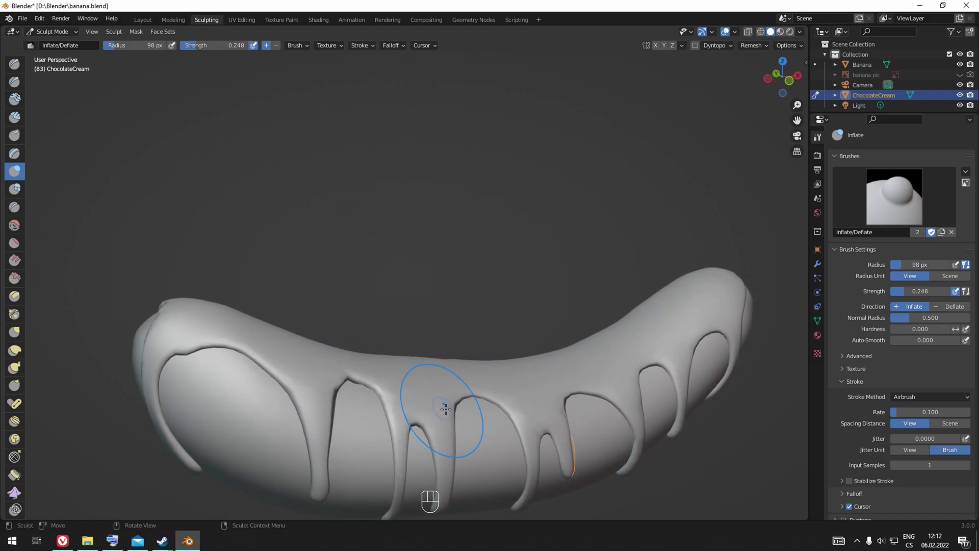
pyautogui.moveTo(723, 406)
pyautogui.mouseDown(button='middle')
pyautogui.moveTo(684, 369)
pyautogui.moveTo(475, 380)
pyautogui.mouseUp(button='middle')
pyautogui.moveTo(532, 326)
pyautogui.mouseDown(button='middle')
pyautogui.moveTo(459, 328)
pyautogui.moveTo(437, 316)
pyautogui.moveTo(671, 354)
pyautogui.mouseUp(button='middle')
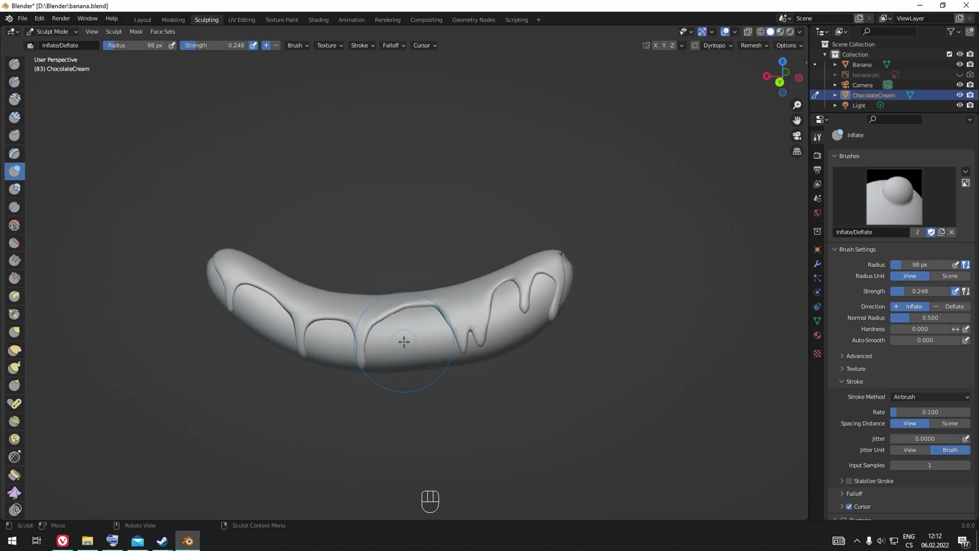
pyautogui.scroll(3, 452, 285)
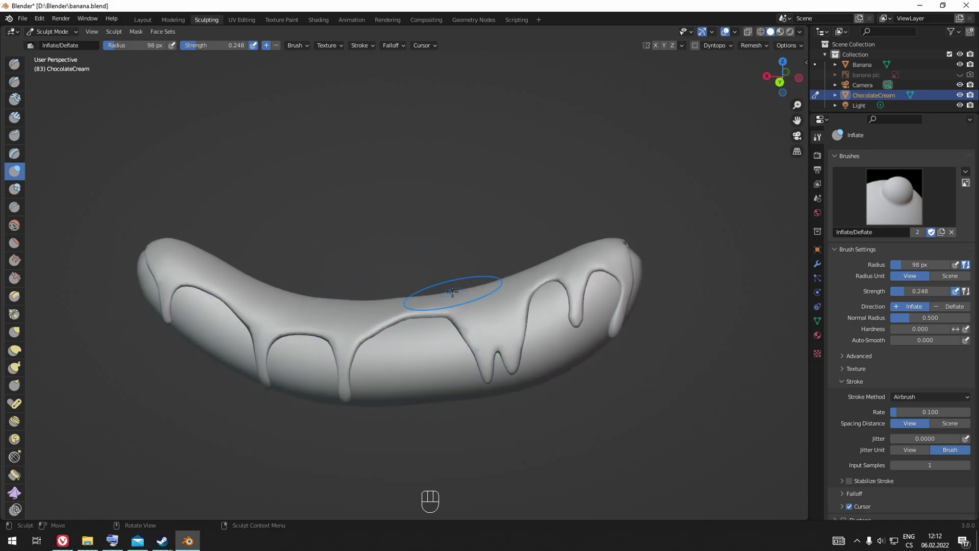
pyautogui.moveTo(623, 342); pyautogui.dragTo(478, 308, button='middle')
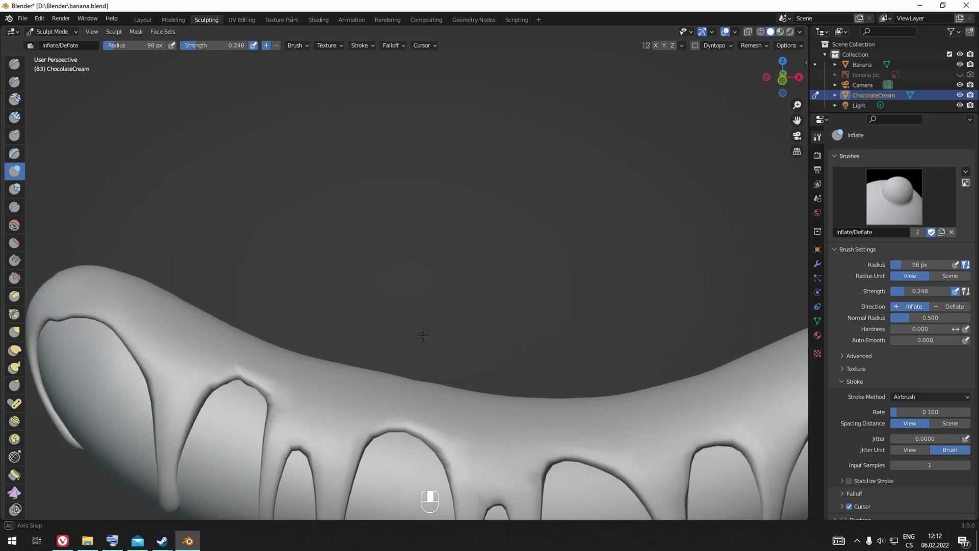
# Step: Examine the cream's mesh around the drips in both Edit Mode and Sculpt Mode for uneven spots
pyautogui.press('Tab')
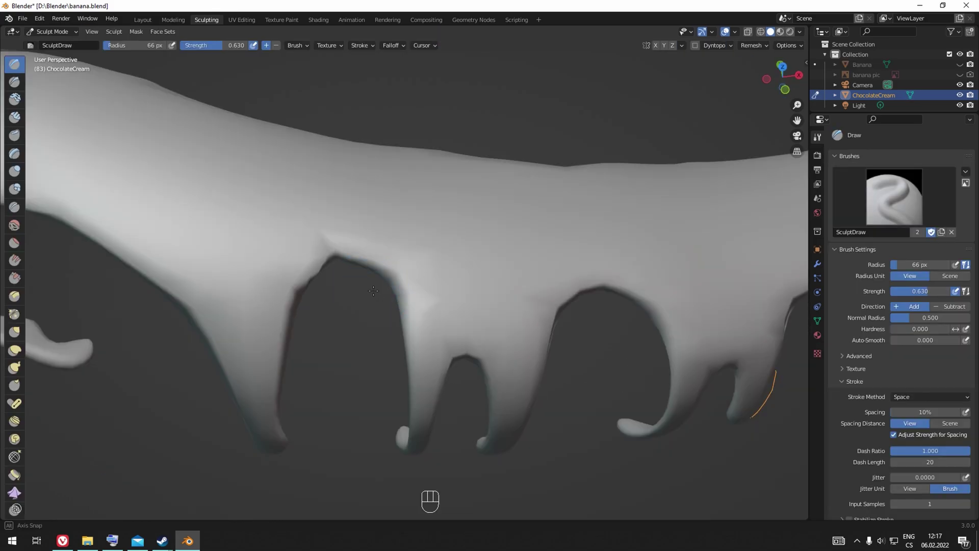
pyautogui.moveTo(373, 291)
pyautogui.mouseDown(button='middle')
pyautogui.moveTo(314, 145)
pyautogui.moveTo(448, 260)
pyautogui.moveTo(541, 293)
pyautogui.moveTo(649, 351)
pyautogui.moveTo(528, 336)
pyautogui.mouseUp(button='middle')
pyautogui.press('Tab')
pyautogui.press('Tab')
pyautogui.moveTo(446, 296)
pyautogui.mouseDown(button='middle')
pyautogui.moveTo(437, 274)
pyautogui.moveTo(538, 260)
pyautogui.moveTo(502, 246)
pyautogui.mouseUp(button='middle')
pyautogui.press('Tab')
pyautogui.scroll(-7, 485, 287)
pyautogui.press('Tab')
pyautogui.scroll(1, 433, 240)
pyautogui.press('Tab')
pyautogui.press('Tab')
pyautogui.press('Tab')
pyautogui.moveTo(490, 231)
pyautogui.mouseDown(button='middle')
pyautogui.moveTo(624, 289)
pyautogui.moveTo(656, 289)
pyautogui.mouseUp(button='middle')
pyautogui.press('Tab')
pyautogui.moveTo(357, 355)
pyautogui.mouseDown(button='middle')
pyautogui.moveTo(392, 324)
pyautogui.moveTo(127, 342)
pyautogui.mouseUp(button='middle')
# Step: Add a Catmull-Clark Subdivision modifier with viewport level 1 to the chocolate cream and apply it
pyautogui.click(818, 265)
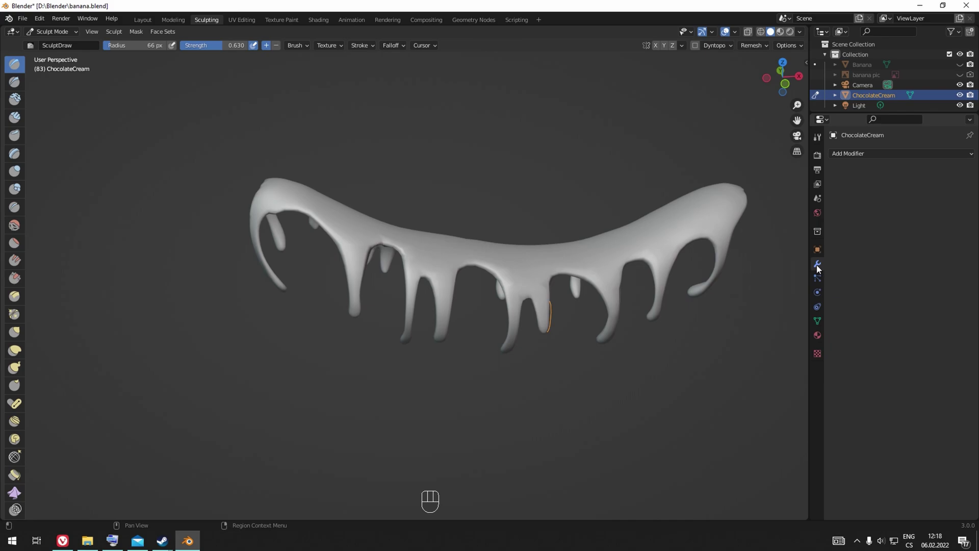
pyautogui.click(873, 154)
pyautogui.click(767, 340)
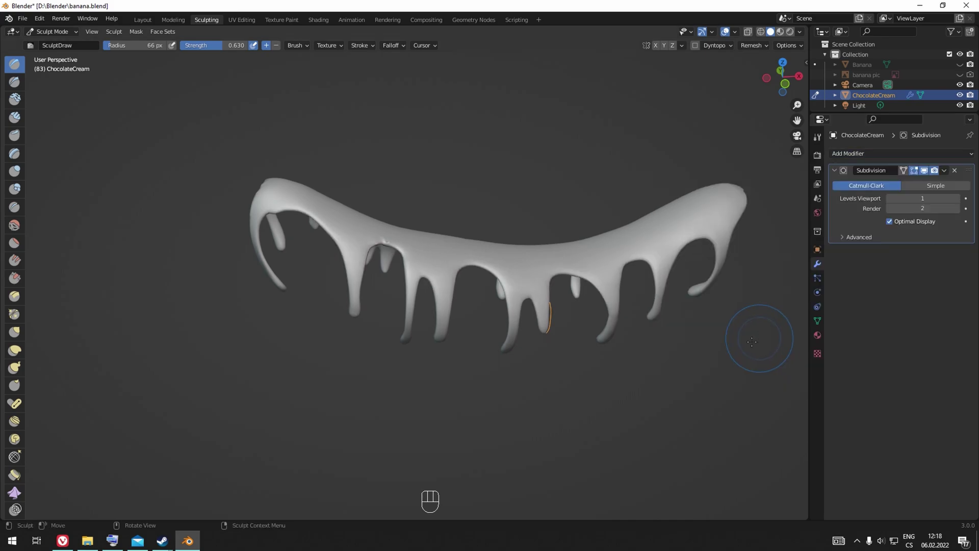
pyautogui.moveTo(681, 364); pyautogui.dragTo(627, 367, button='middle')
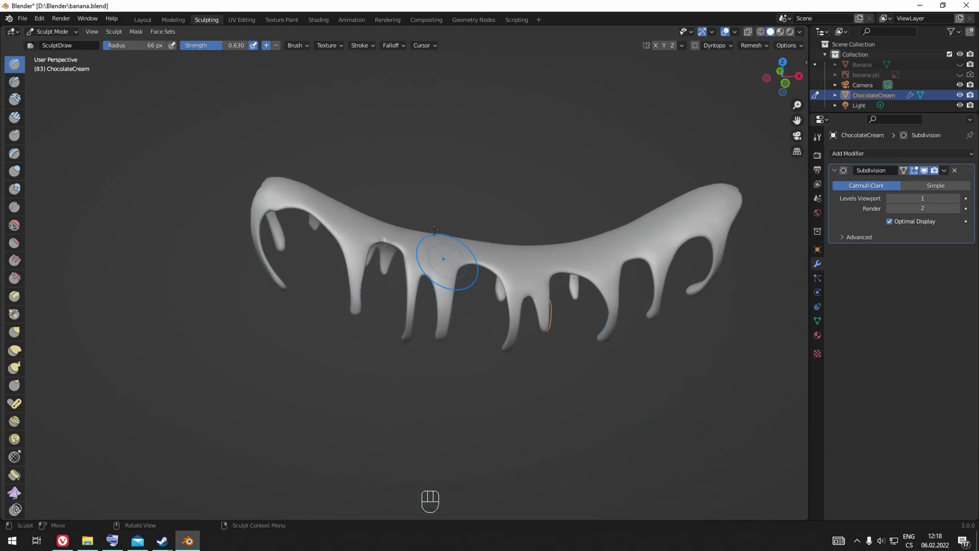
pyautogui.scroll(4, 408, 219)
pyautogui.keyDown('shift'); pyautogui.moveTo(386, 199); pyautogui.dragTo(366, 260, button='middle'); pyautogui.keyUp('shift')
pyautogui.scroll(4, 366, 260)
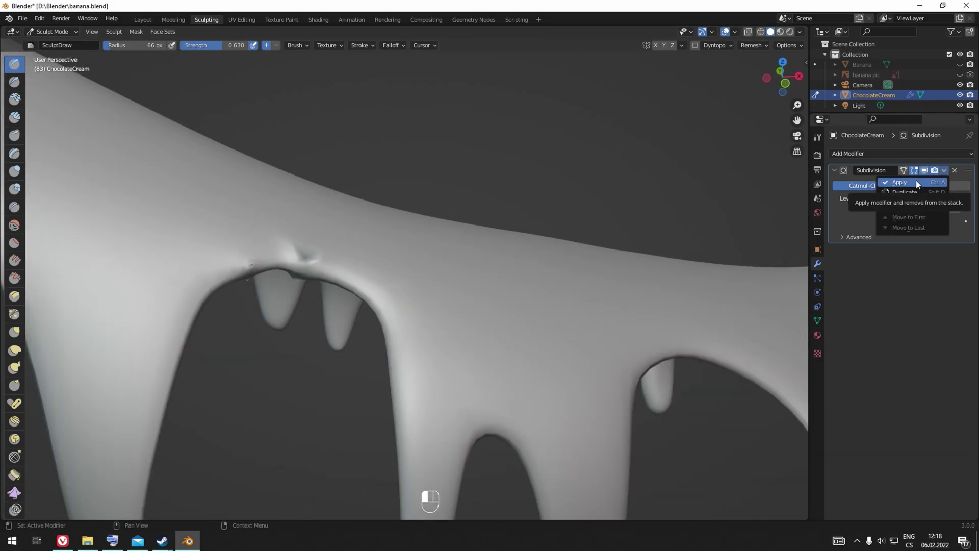
pyautogui.click(916, 181)
# Step: Move an uneven vertex on the cream's edge beside a drip by about 0.0009 m, using smooth proportional editing
pyautogui.press('Tab')
pyautogui.moveTo(254, 297); pyautogui.dragTo(392, 336, button='middle')
pyautogui.press('Tab')
pyautogui.press('Tab')
pyautogui.moveTo(535, 324); pyautogui.dragTo(711, 413, button='middle')
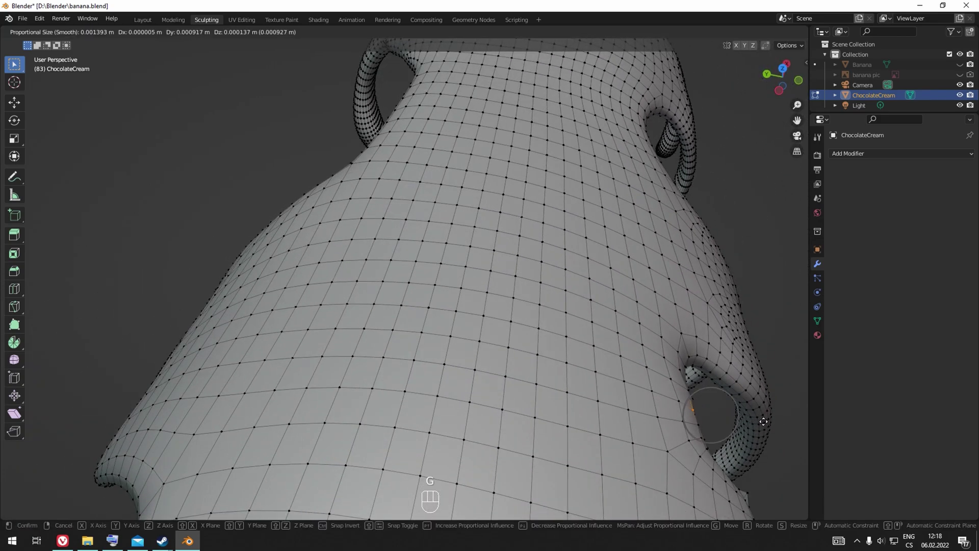
pyautogui.click(758, 422)
pyautogui.moveTo(752, 430)
pyautogui.mouseDown(button='middle')
pyautogui.moveTo(743, 436)
pyautogui.moveTo(677, 409)
pyautogui.moveTo(631, 375)
pyautogui.mouseUp(button='middle')
pyautogui.press('Tab')
# Step: Correct another spot on the cream's mesh in Edit Mode and check the smoothed surface in Sculpt Mode
pyautogui.moveTo(347, 408)
pyautogui.mouseDown(button='middle')
pyautogui.moveTo(346, 285)
pyautogui.moveTo(389, 277)
pyautogui.moveTo(393, 163)
pyautogui.moveTo(403, 214)
pyautogui.moveTo(439, 265)
pyautogui.mouseUp(button='middle')
pyautogui.press('Tab')
pyautogui.scroll(-4, 427, 298)
pyautogui.scroll(4, 387, 277)
pyautogui.click(395, 138)
pyautogui.press('Tab')
pyautogui.scroll(-4, 432, 306)
pyautogui.moveTo(430, 317)
pyautogui.mouseDown(button='middle')
pyautogui.moveTo(470, 371)
pyautogui.moveTo(461, 391)
pyautogui.mouseUp(button='middle')
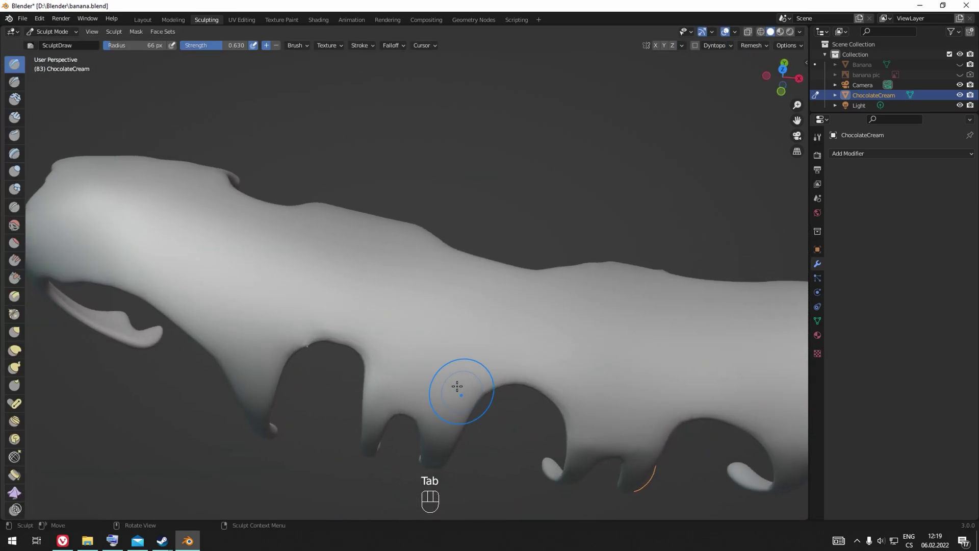
# Step: Move an uneven vertex on the cream's edge above the gap between drips by about 0.00025 m, using smooth proportional editing
pyautogui.scroll(3, 398, 375)
pyautogui.press('Tab')
pyautogui.scroll(1, 279, 390)
pyautogui.keyDown('shift'); pyautogui.moveTo(278, 391); pyautogui.dragTo(463, 339, button='middle'); pyautogui.keyUp('shift')
pyautogui.scroll(2, 399, 413)
pyautogui.scroll(2, 464, 391)
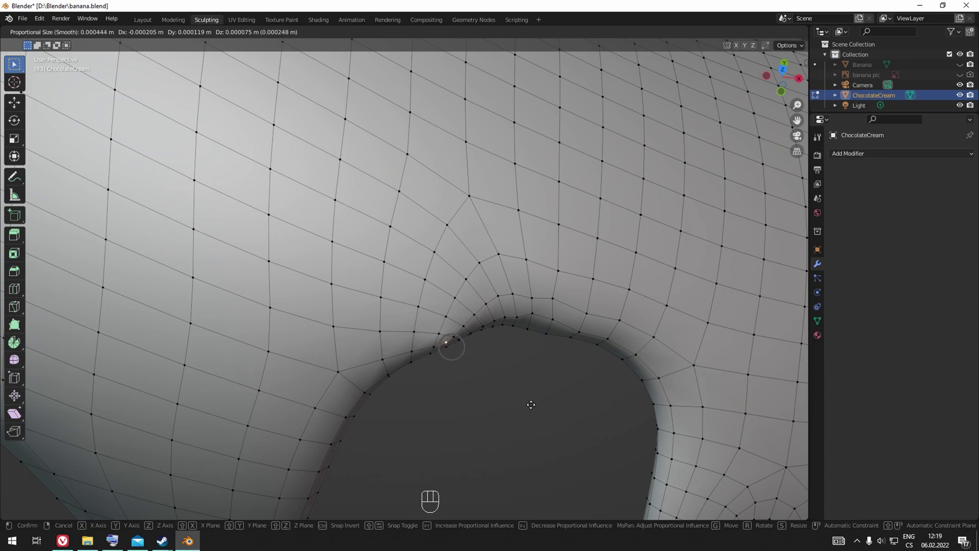
pyautogui.click(530, 404)
pyautogui.scroll(-3, 530, 405)
pyautogui.moveTo(531, 406); pyautogui.dragTo(525, 379, button='middle')
pyautogui.press('Tab')
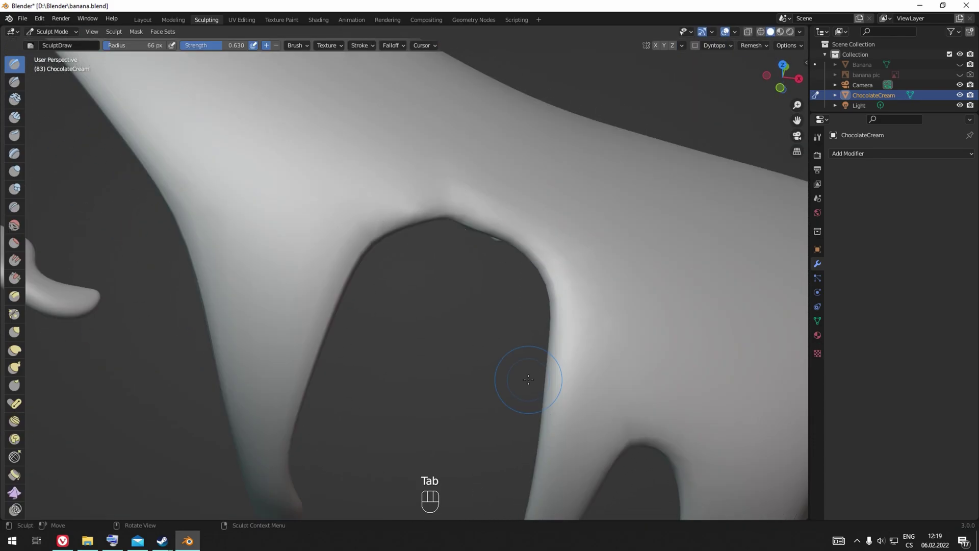
# Step: Examine the cream's edges and underside in Edit Mode and Sculpt Mode for uneven spots and stray geometry
pyautogui.scroll(-3, 520, 366)
pyautogui.scroll(1, 464, 268)
pyautogui.scroll(1, 487, 251)
pyautogui.press('Tab')
pyautogui.press('Tab')
pyautogui.scroll(-9, 518, 303)
pyautogui.moveTo(686, 350); pyautogui.dragTo(596, 285, button='middle')
pyautogui.press('Tab')
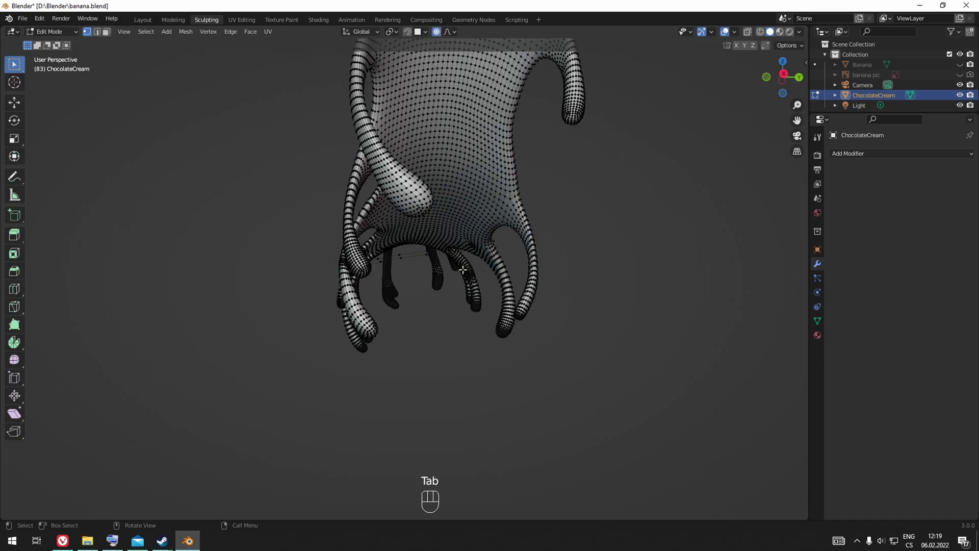
pyautogui.moveTo(416, 290)
pyautogui.mouseDown(button='middle')
pyautogui.moveTo(426, 328)
pyautogui.moveTo(471, 362)
pyautogui.moveTo(415, 335)
pyautogui.moveTo(417, 310)
pyautogui.moveTo(437, 306)
pyautogui.moveTo(408, 317)
pyautogui.moveTo(393, 297)
pyautogui.mouseUp(button='middle')
pyautogui.press('Tab')
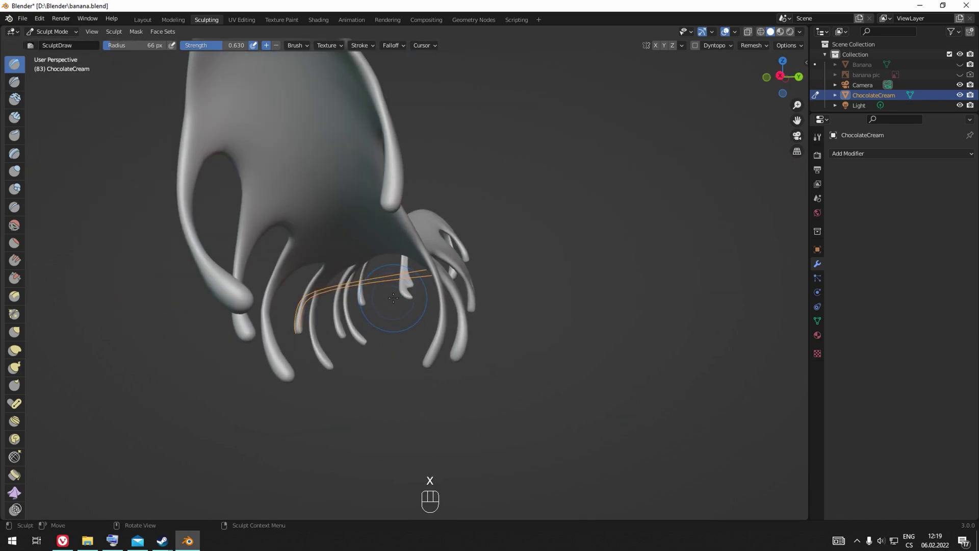
# Step: Delete the stray strands of vertices stretched beneath the cream between the drips on opposite sides
pyautogui.scroll(3, 393, 297)
pyautogui.press('Tab')
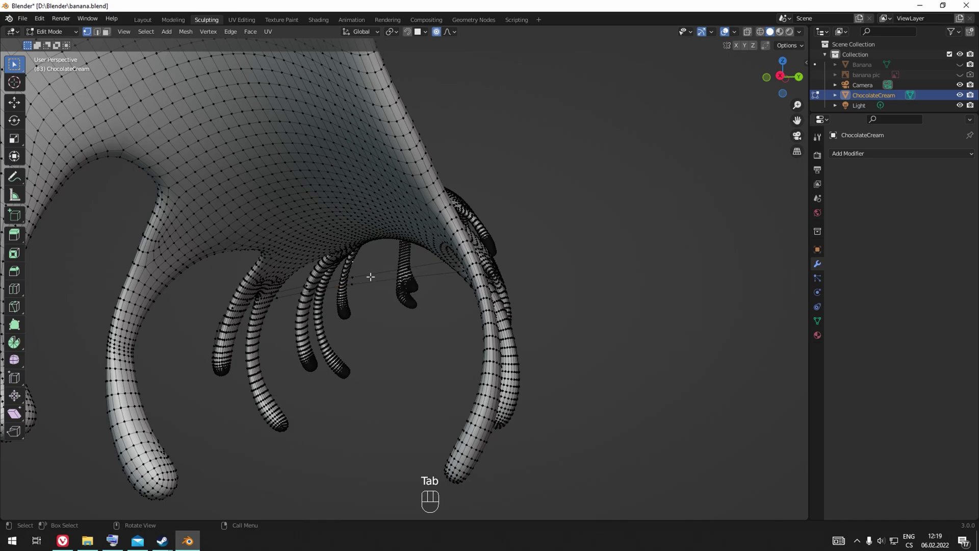
pyautogui.moveTo(368, 285); pyautogui.dragTo(411, 306, button='middle')
pyautogui.press('x')
pyautogui.click(376, 328)
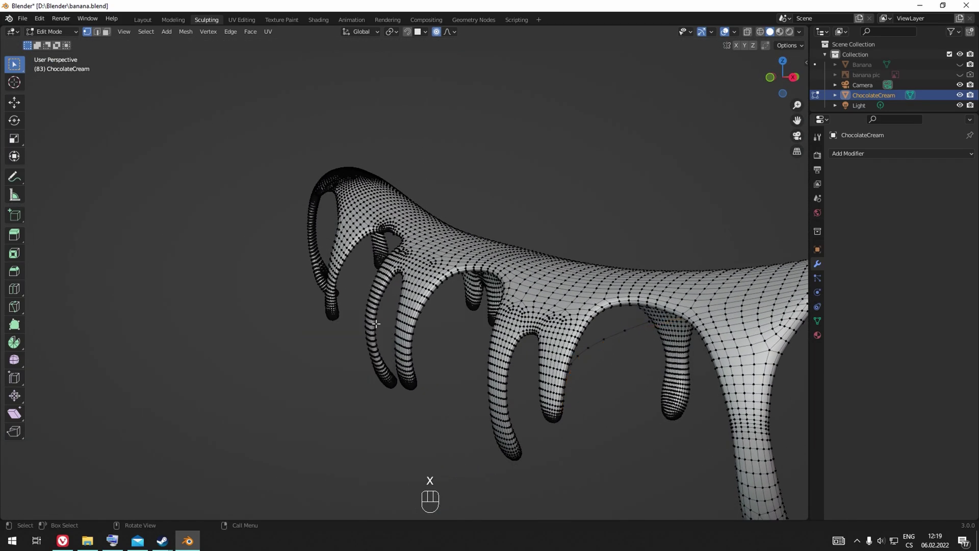
pyautogui.press('x')
pyautogui.click(598, 341)
pyautogui.moveTo(598, 341)
pyautogui.mouseDown(button='middle')
pyautogui.moveTo(584, 383)
pyautogui.moveTo(553, 389)
pyautogui.mouseUp(button='middle')
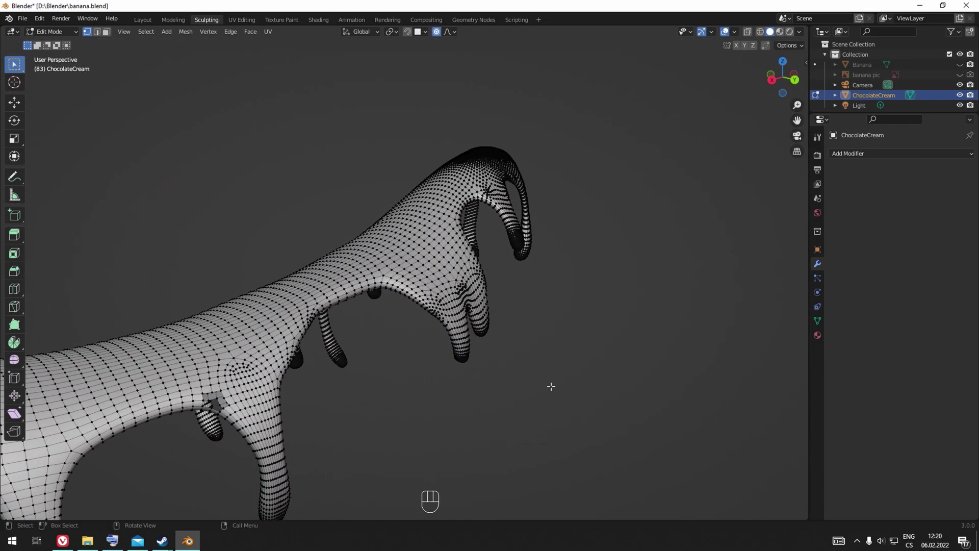
# Step: Fill the hole in the cream's mesh beside the drip with new faces between its border vertices
pyautogui.press('Tab')
pyautogui.moveTo(314, 384)
pyautogui.mouseDown(button='middle')
pyautogui.moveTo(385, 352)
pyautogui.moveTo(356, 353)
pyautogui.mouseUp(button='middle')
pyautogui.press('Tab')
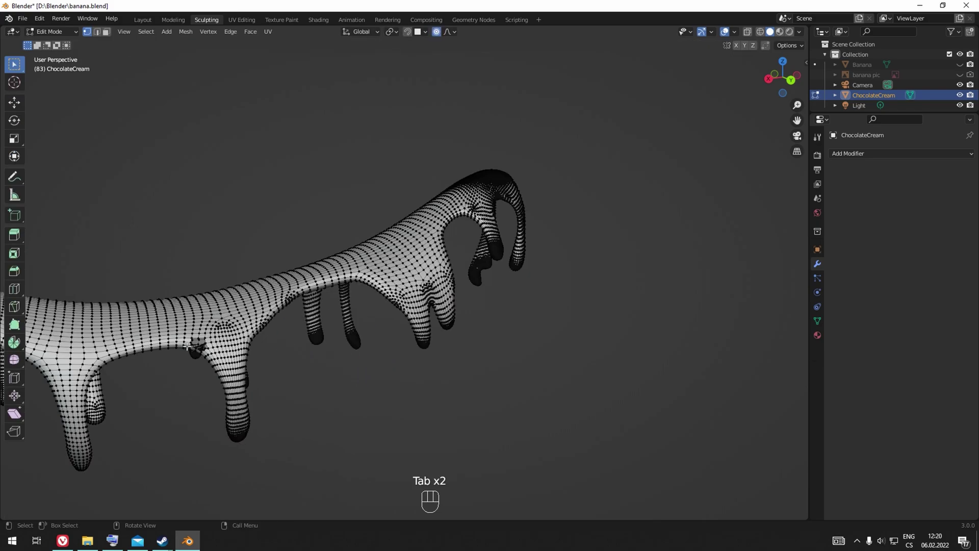
pyautogui.scroll(4, 190, 372)
pyautogui.keyDown('shift'); pyautogui.moveTo(190, 372); pyautogui.dragTo(406, 330, button='middle'); pyautogui.keyUp('shift')
pyautogui.scroll(2, 406, 330)
pyautogui.moveTo(440, 379); pyautogui.dragTo(382, 369, button='middle')
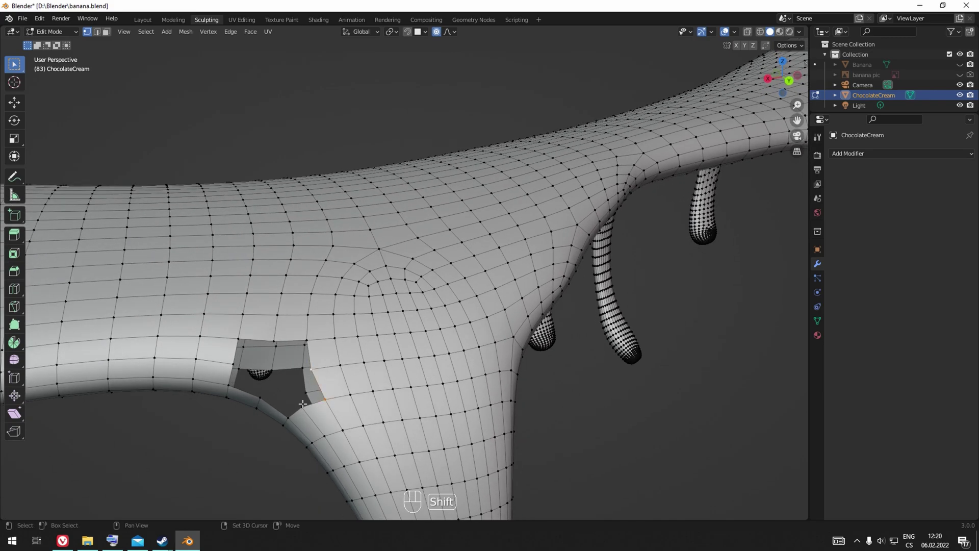
pyautogui.moveTo(310, 362); pyautogui.dragTo(527, 279, button='middle')
pyautogui.press('f')
pyautogui.moveTo(608, 249)
pyautogui.mouseDown(button='middle')
pyautogui.moveTo(588, 296)
pyautogui.moveTo(494, 313)
pyautogui.moveTo(454, 372)
pyautogui.moveTo(439, 365)
pyautogui.mouseUp(button='middle')
# Step: Return to Sculpt Mode, unhide the Banana object and check the cream on it from several sides
pyautogui.press('Tab')
pyautogui.scroll(-2, 480, 311)
pyautogui.scroll(-3, 476, 304)
pyautogui.moveTo(481, 310); pyautogui.dragTo(120, 249, button='middle')
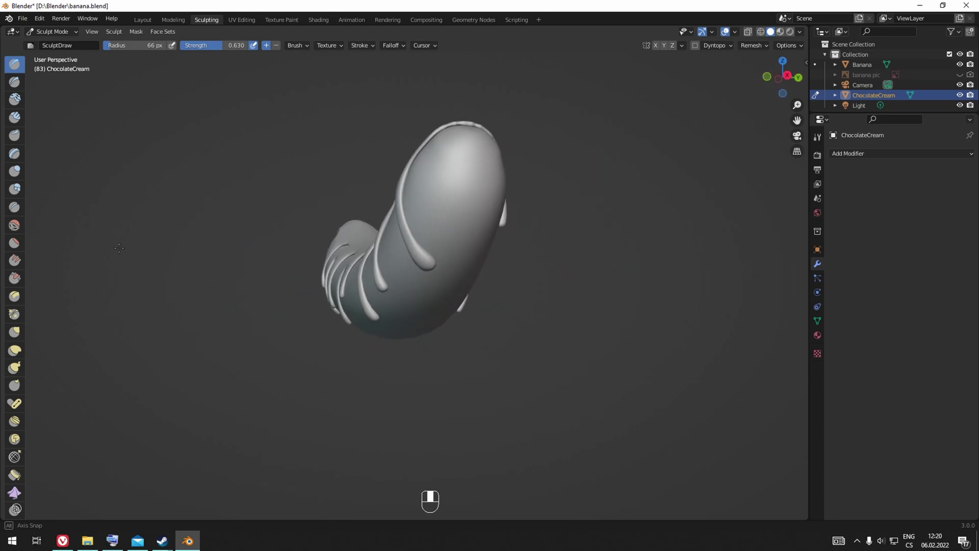
pyautogui.moveTo(116, 290); pyautogui.dragTo(412, 276, button='middle')
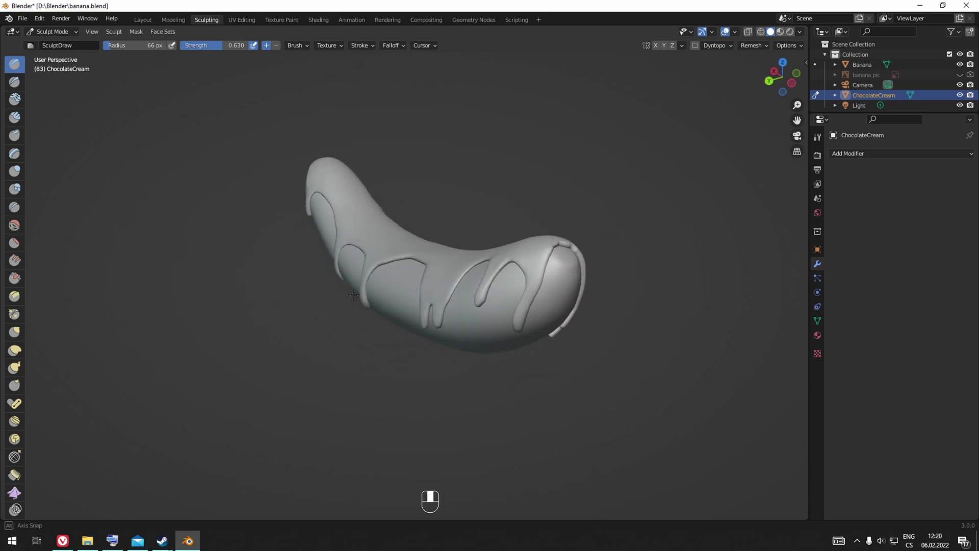